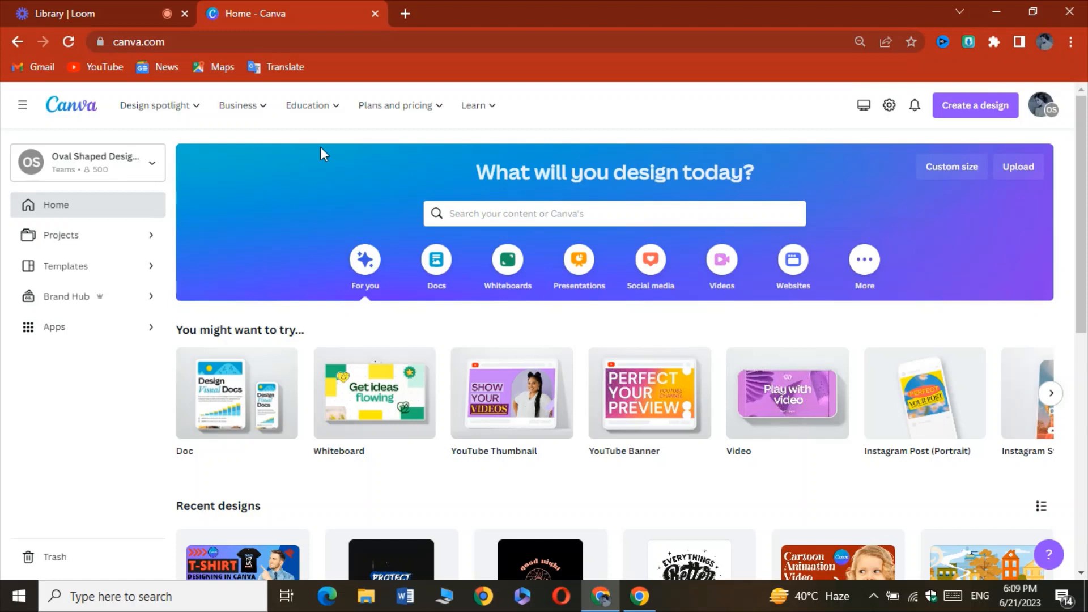
Search for "instagram" and open the Instagram Post (Portrait) templates
{"action": "left_click", "coordinate": [497, 214]}
{"action": "type", "text": "ins"}
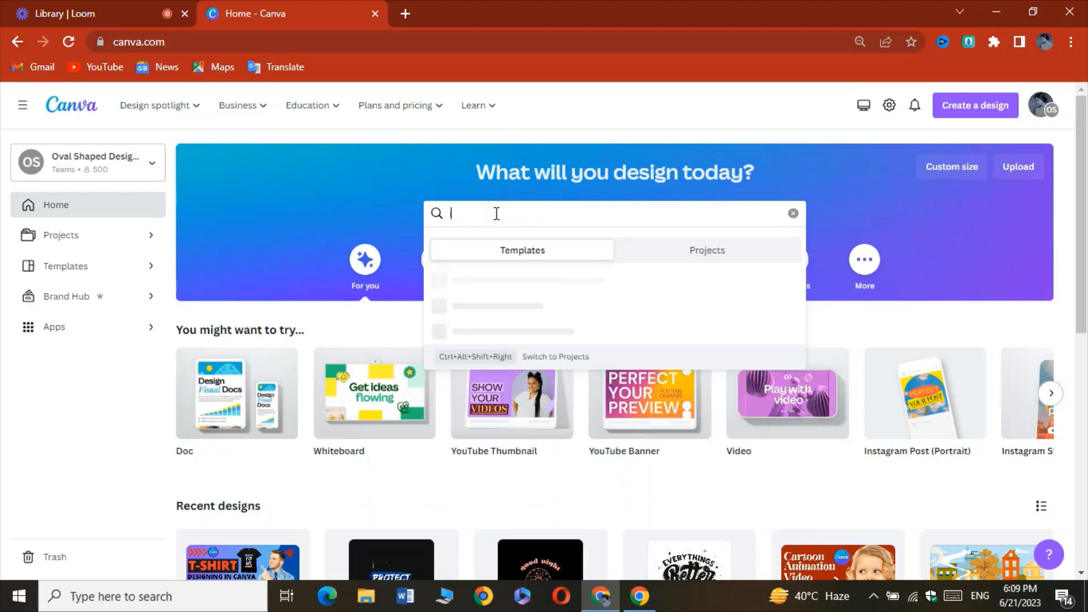
{"action": "type", "text": "ta"}
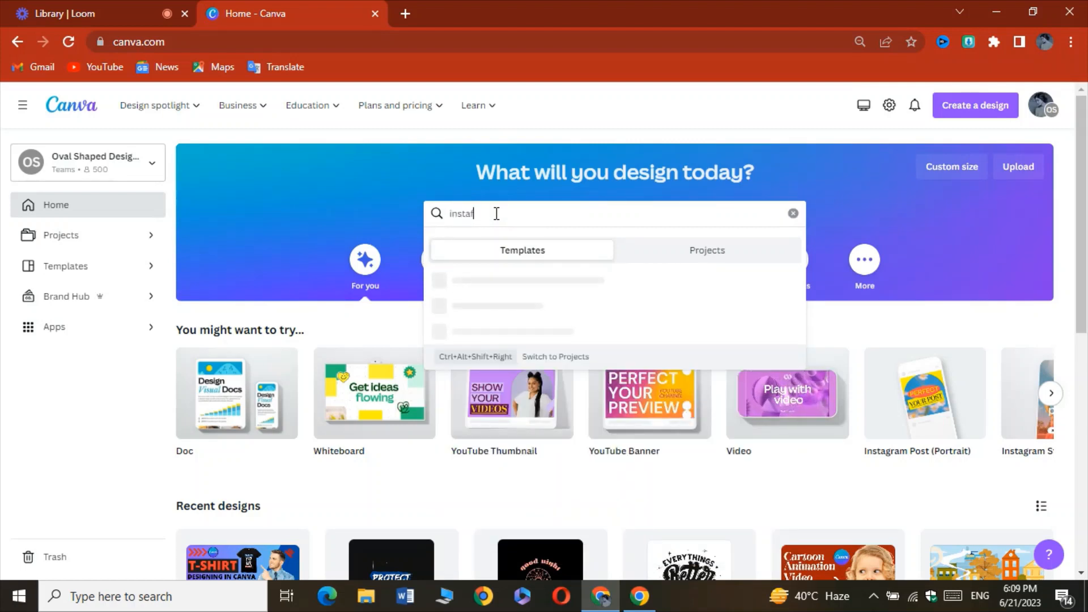
{"action": "type", "text": "f"}
{"action": "key", "text": "BackSpace"}
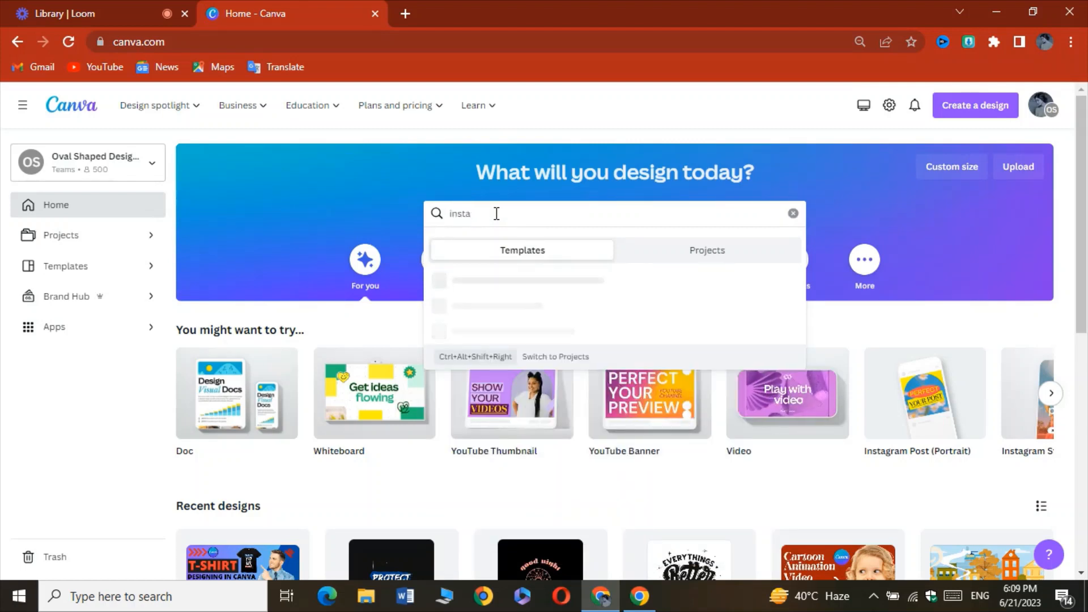
{"action": "type", "text": "gram"}
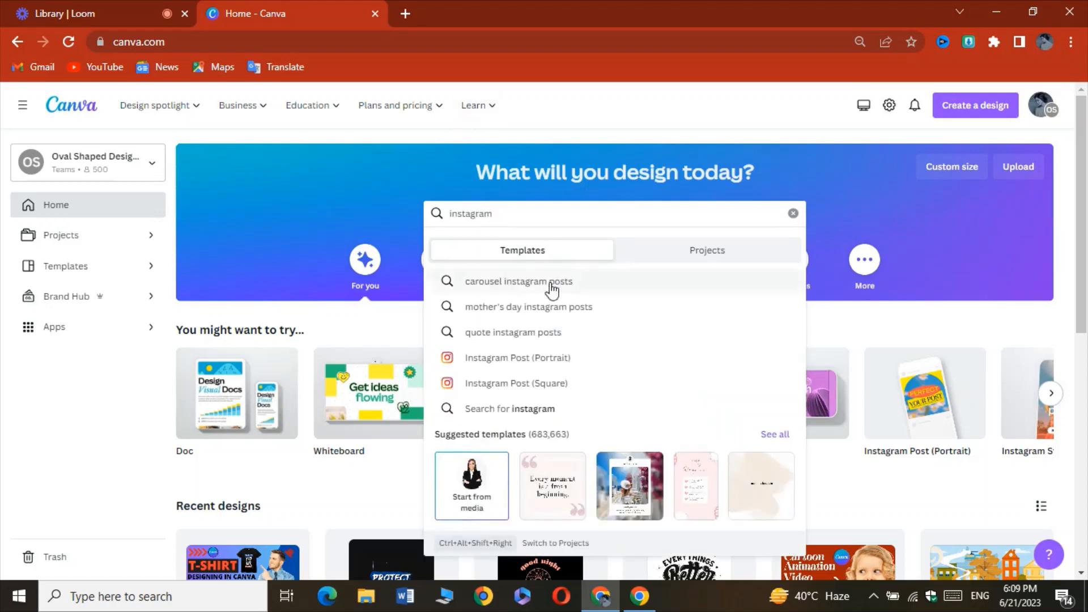
{"action": "left_click", "coordinate": [512, 357]}
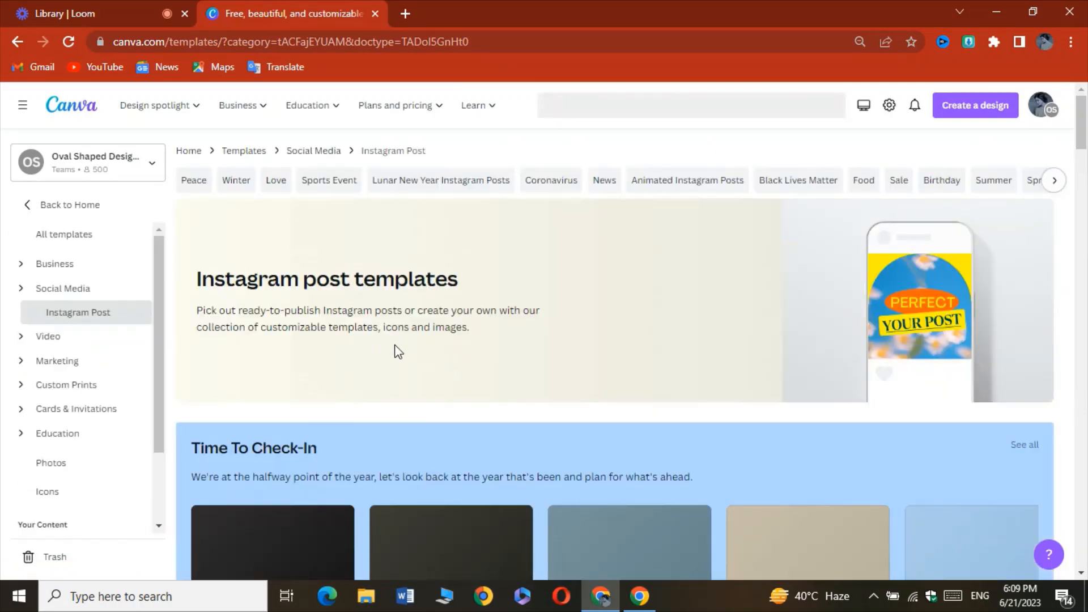
Create a blank Instagram post design from the portrait template category
{"action": "scroll", "coordinate": [391, 396], "scroll_direction": "down", "scroll_amount": 3}
{"action": "scroll", "coordinate": [282, 376], "scroll_direction": "down", "scroll_amount": 4}
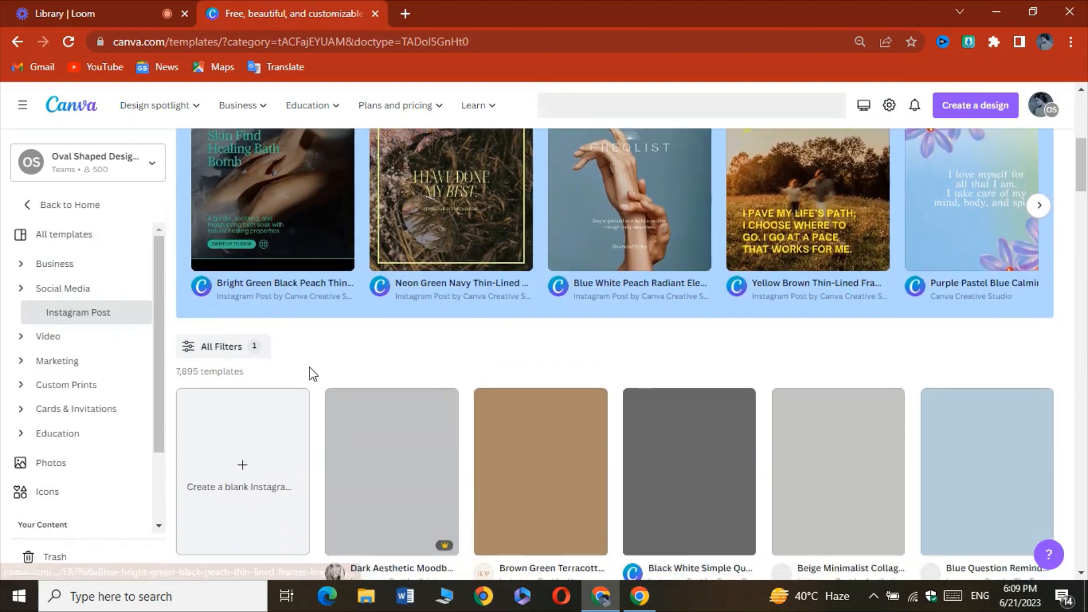
{"action": "left_click", "coordinate": [240, 463]}
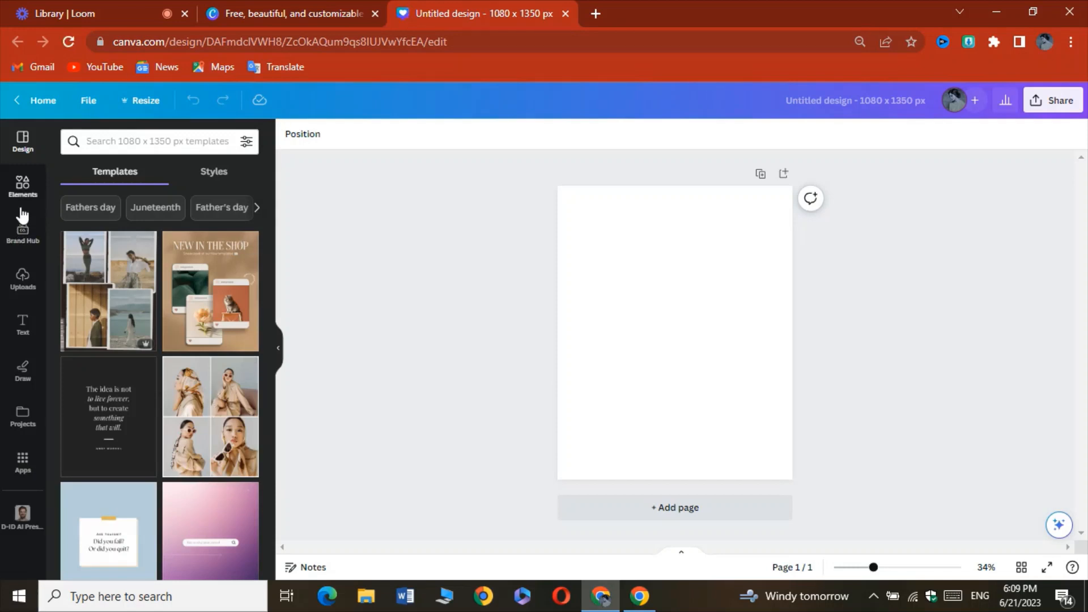
Add the uploaded photo of the woman in a black suit to the page, extend its crop upward and move its lower edge down
{"action": "left_click", "coordinate": [17, 190]}
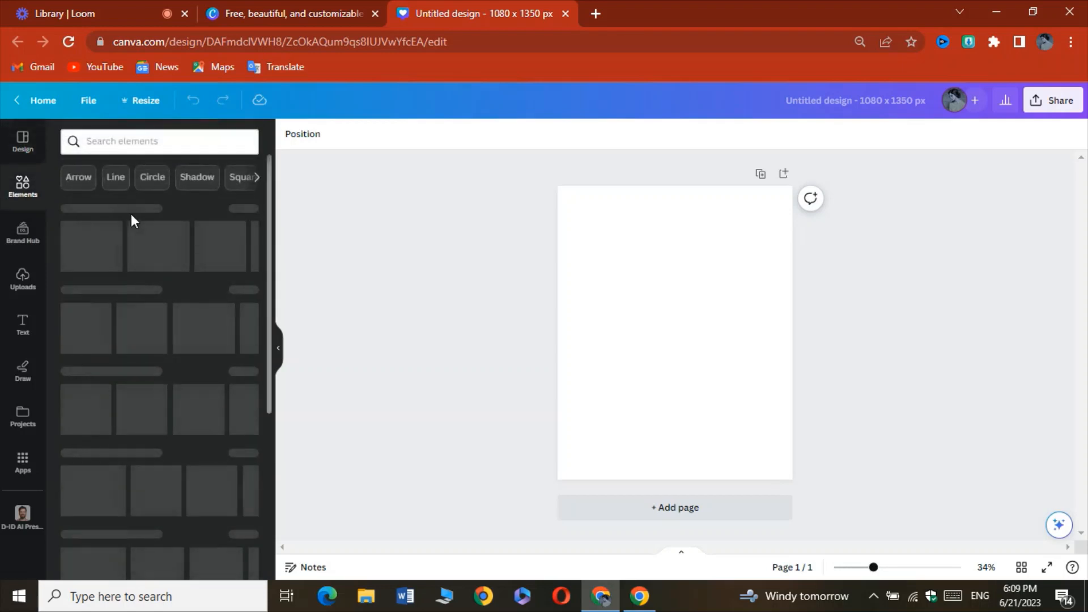
{"action": "left_click", "coordinate": [19, 292]}
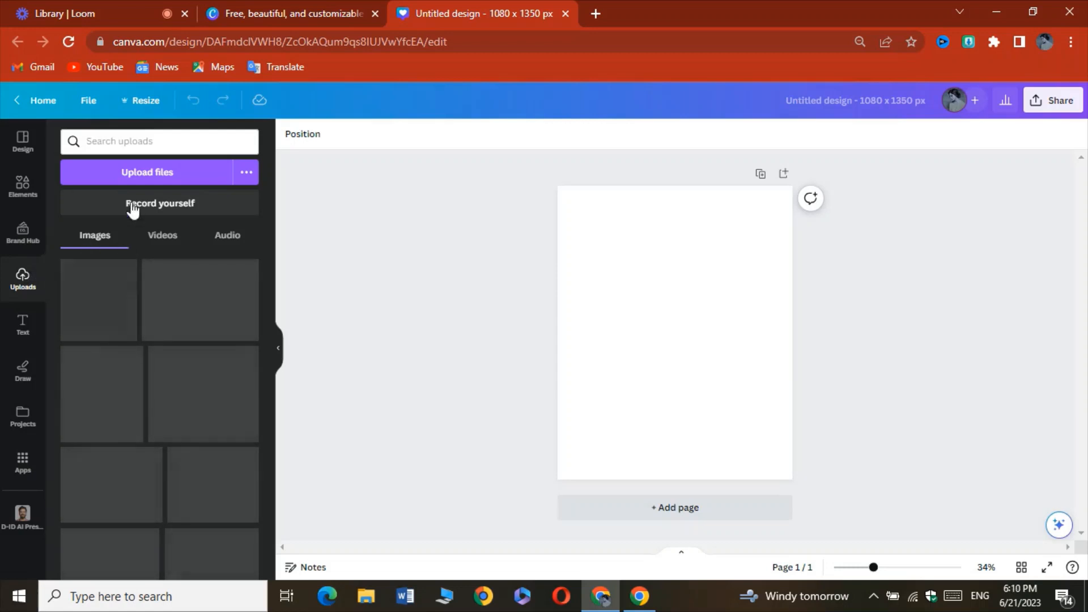
{"action": "left_click", "coordinate": [95, 307]}
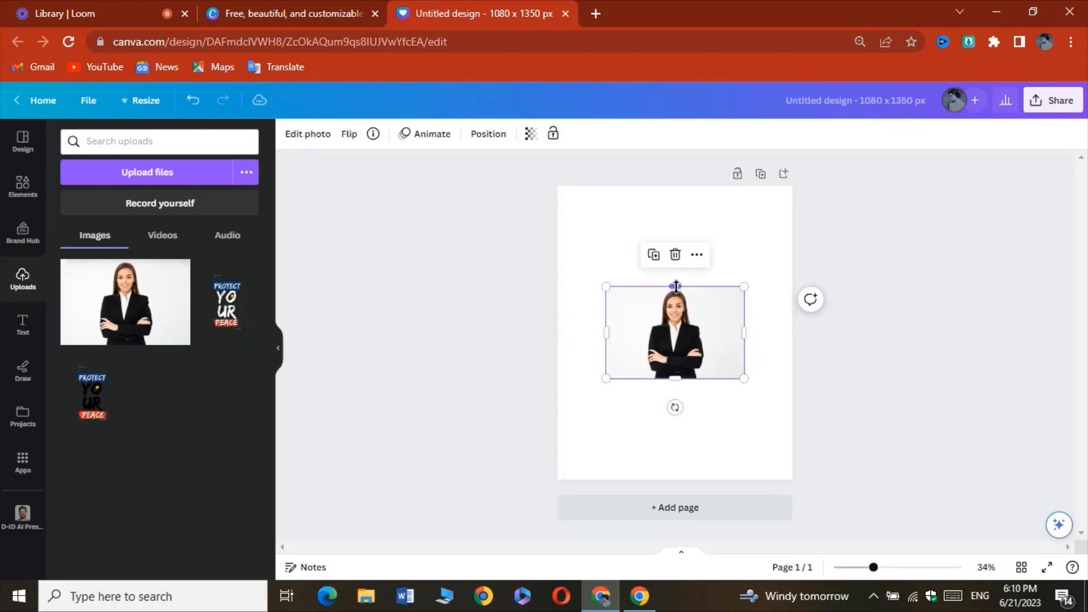
{"action": "left_click_drag", "start_coordinate": [676, 286], "coordinate": [676, 252]}
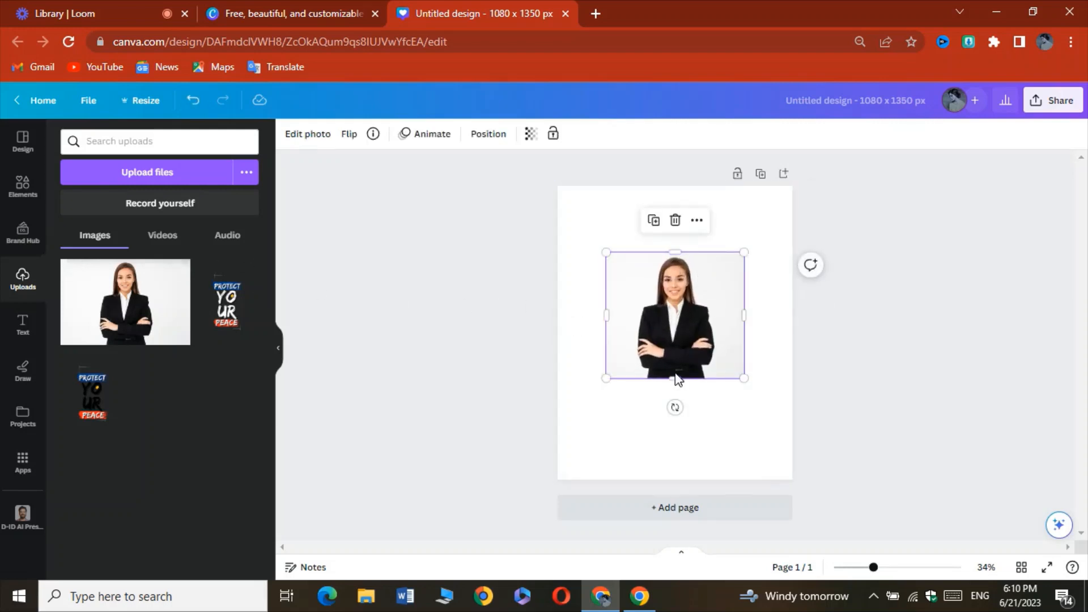
{"action": "left_click_drag", "start_coordinate": [676, 377], "coordinate": [676, 399]}
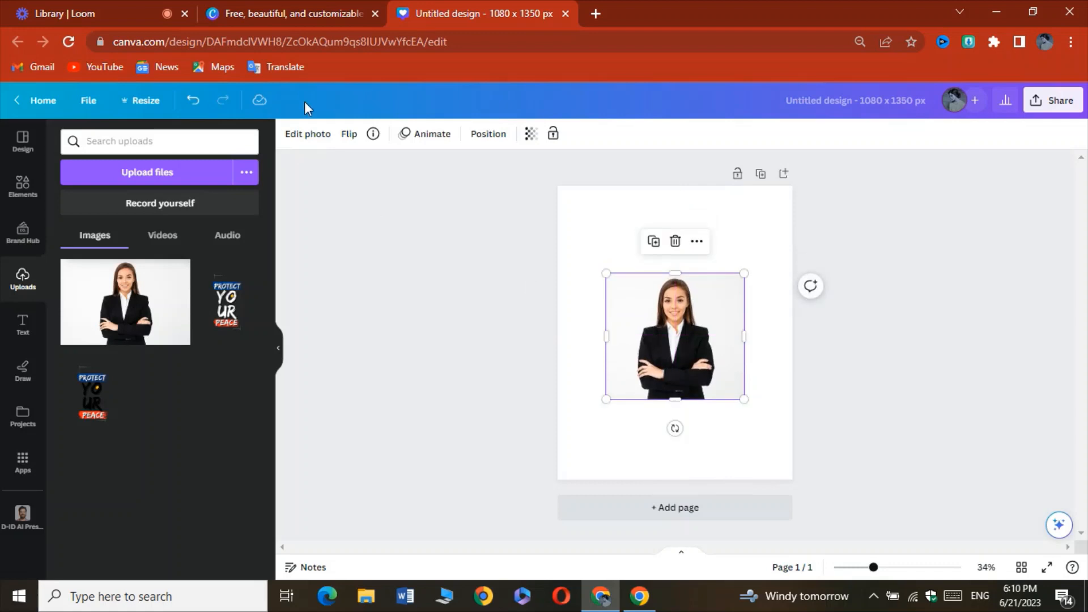
Remove the background from the woman's photo with BG Remover and enlarge the cutout to fill the page
{"action": "left_click", "coordinate": [310, 138]}
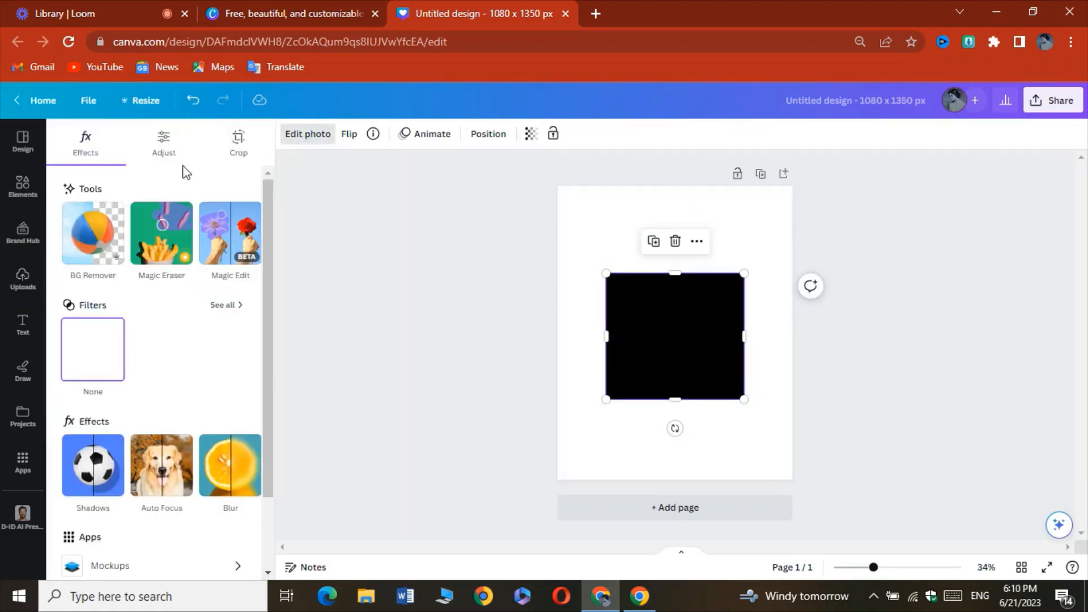
{"action": "left_click", "coordinate": [97, 223]}
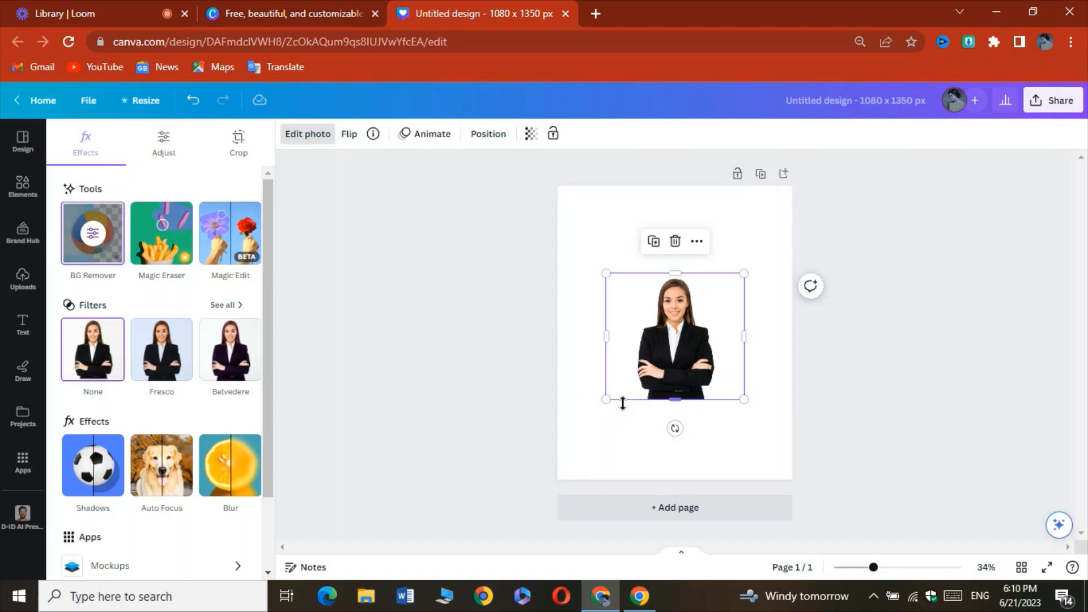
{"action": "left_click_drag", "start_coordinate": [606, 400], "coordinate": [563, 453]}
{"action": "mouse_move", "coordinate": [743, 441]}
{"action": "left_mouse_down"}
{"action": "mouse_move", "coordinate": [789, 486]}
{"action": "mouse_move", "coordinate": [741, 436]}
{"action": "left_mouse_up"}
{"action": "mouse_move", "coordinate": [684, 271]}
{"action": "left_mouse_down"}
{"action": "mouse_move", "coordinate": [683, 186]}
{"action": "mouse_move", "coordinate": [679, 279]}
{"action": "left_mouse_up"}
{"action": "left_click", "coordinate": [939, 367]}
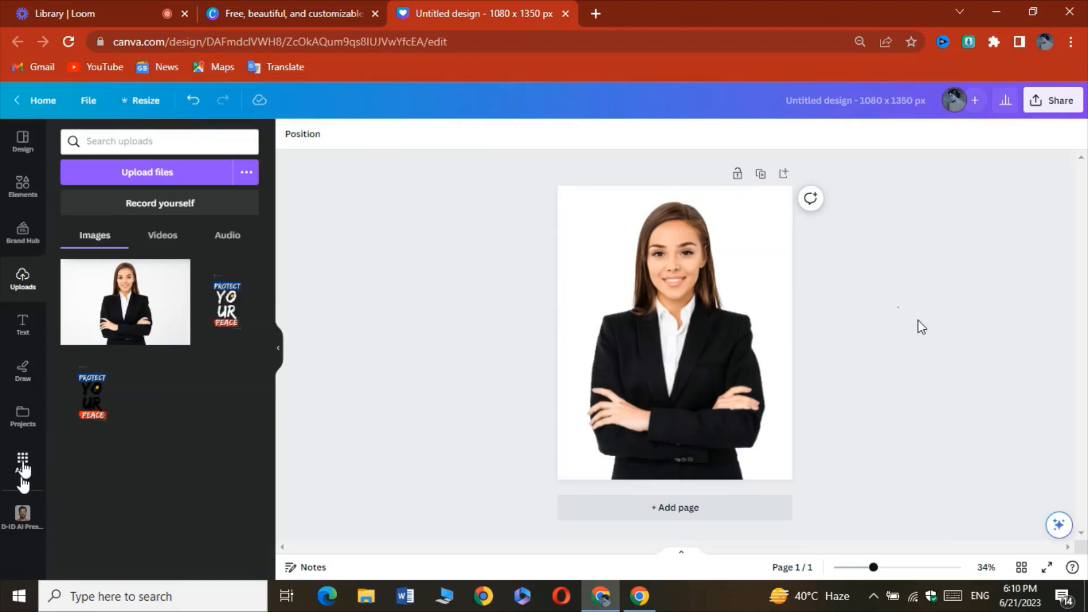
Open the D-ID AI Presenters app and connect it to the account
{"action": "left_click", "coordinate": [22, 467]}
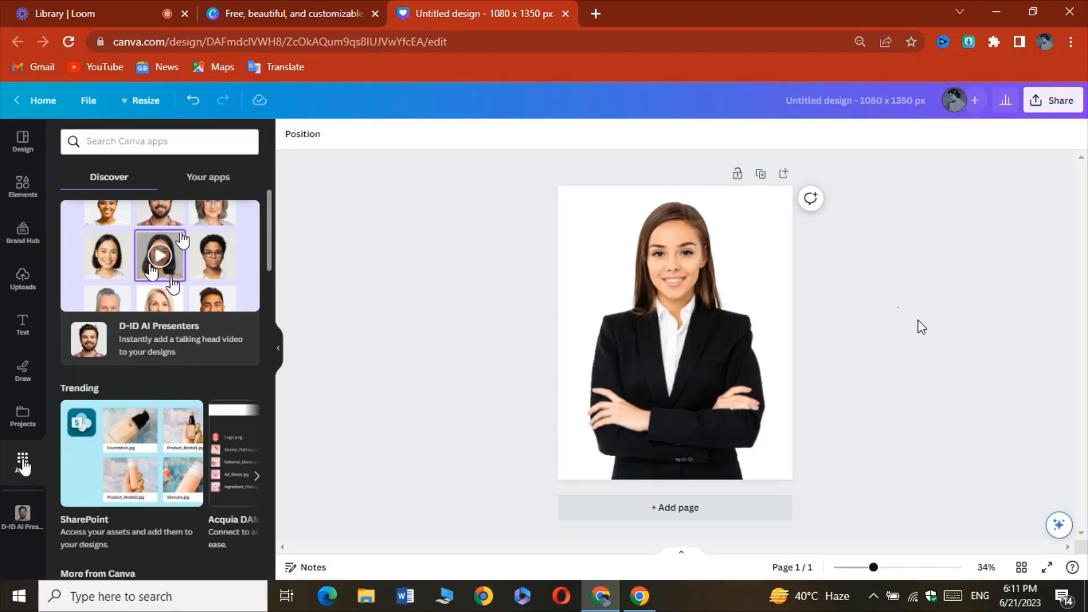
{"action": "left_click", "coordinate": [174, 281]}
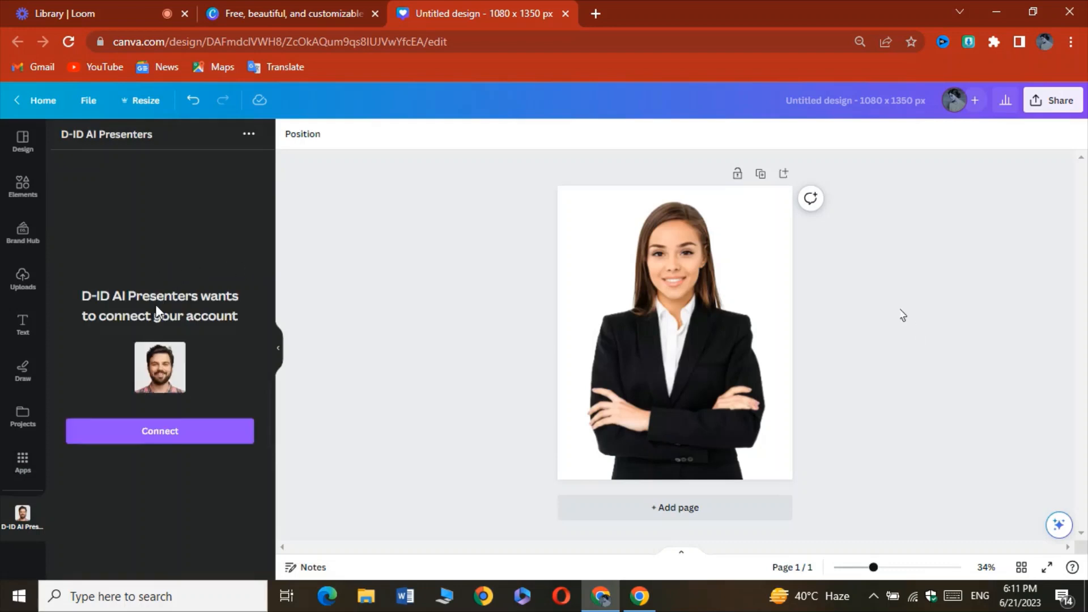
{"action": "left_click", "coordinate": [160, 434]}
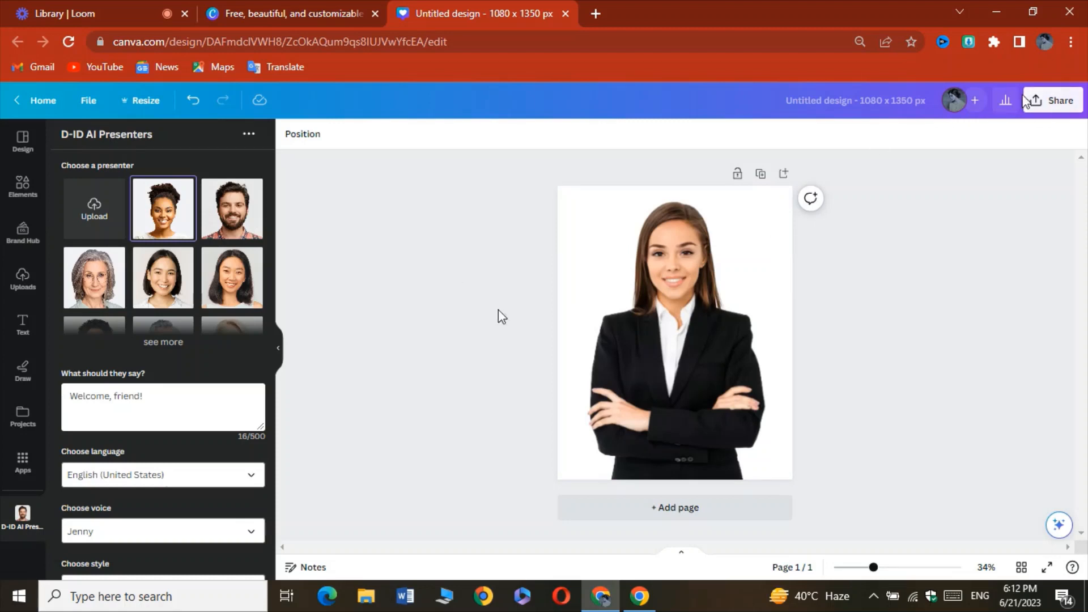
Download the design as a PNG at size 1
{"action": "left_click", "coordinate": [1052, 101]}
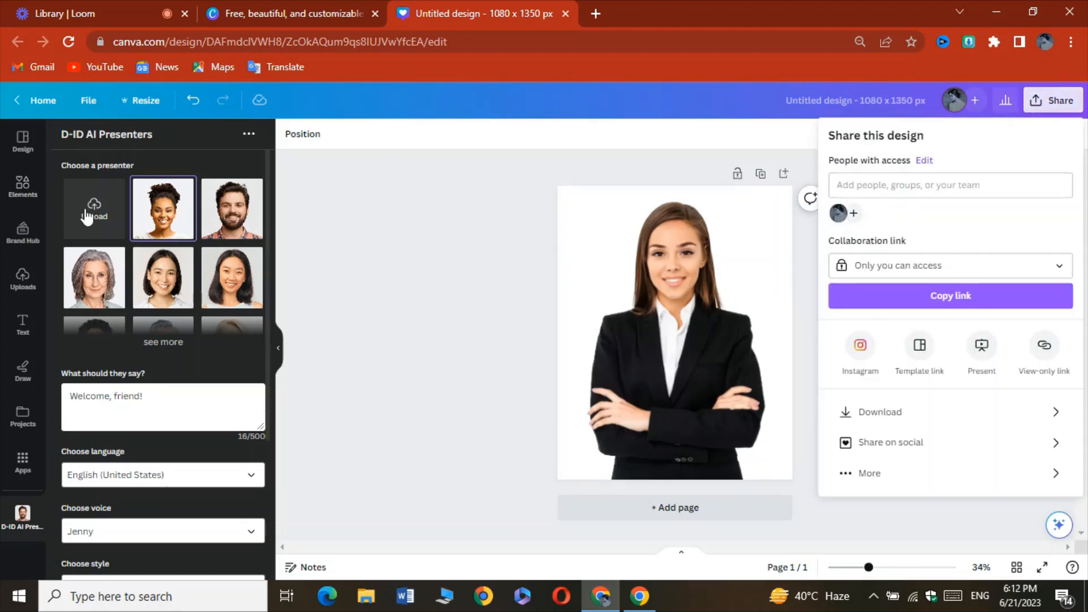
{"action": "left_click", "coordinate": [894, 413]}
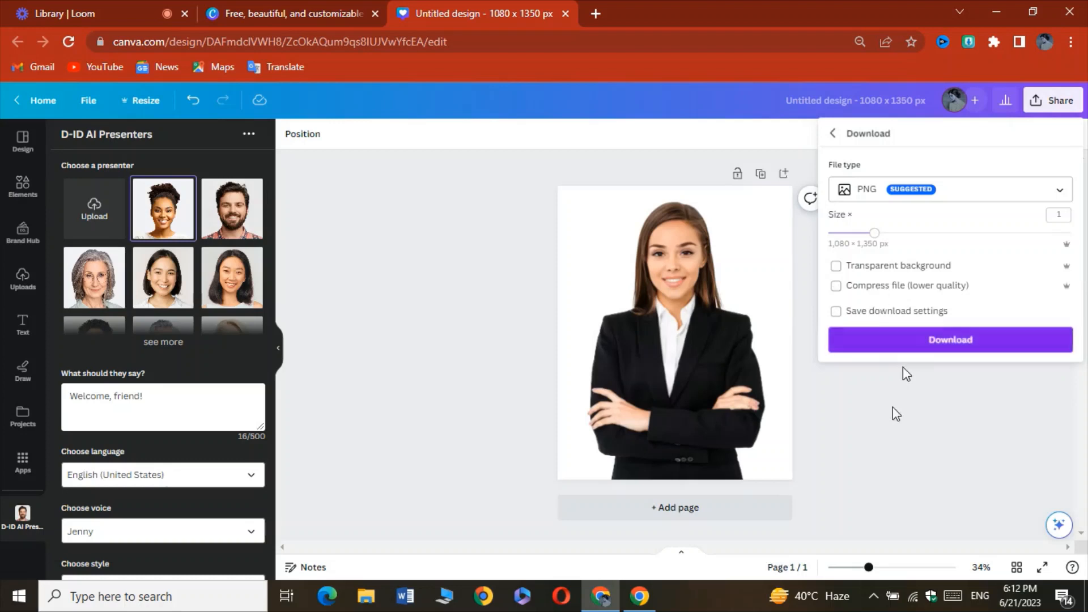
{"action": "left_click", "coordinate": [907, 335]}
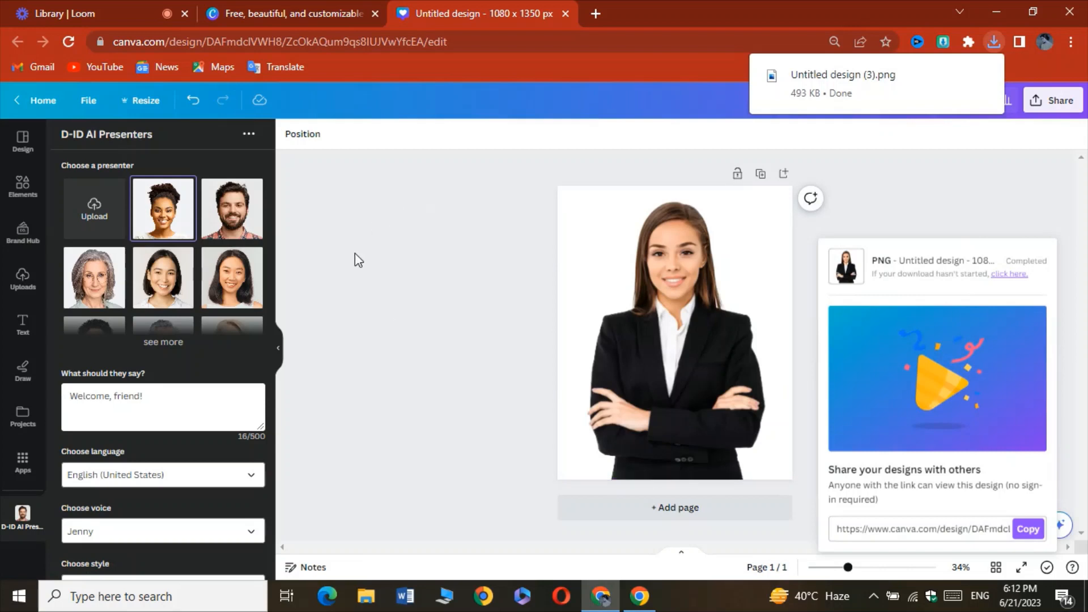
Upload the Untitled design (3) image as a custom presenter and delete the woman's photo from the page
{"action": "scroll", "coordinate": [160, 221], "scroll_direction": "down", "scroll_amount": 2}
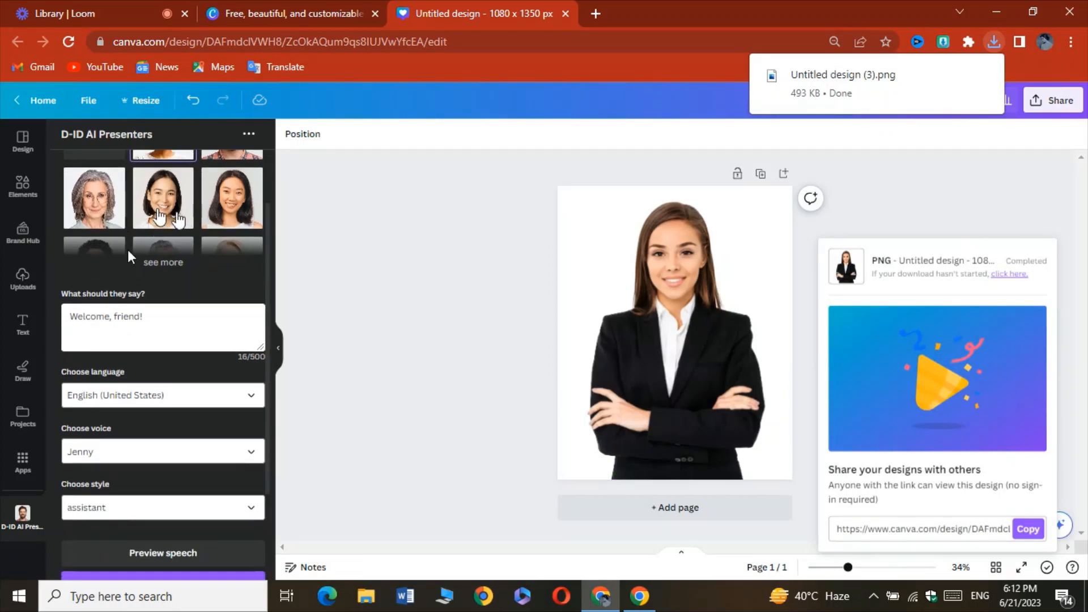
{"action": "scroll", "coordinate": [160, 218], "scroll_direction": "up", "scroll_amount": 2}
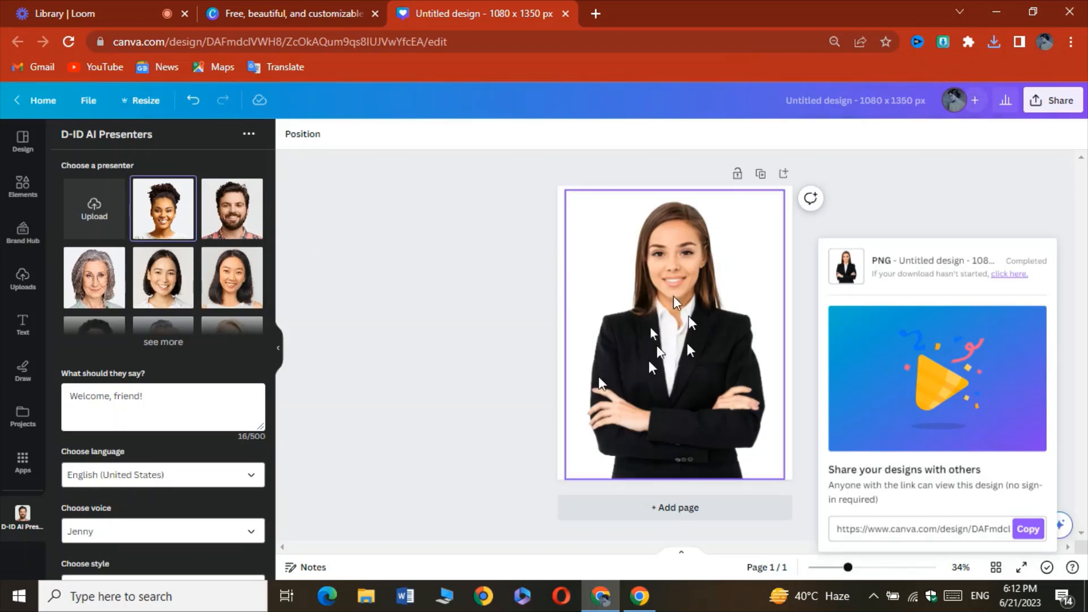
{"action": "left_click", "coordinate": [95, 221]}
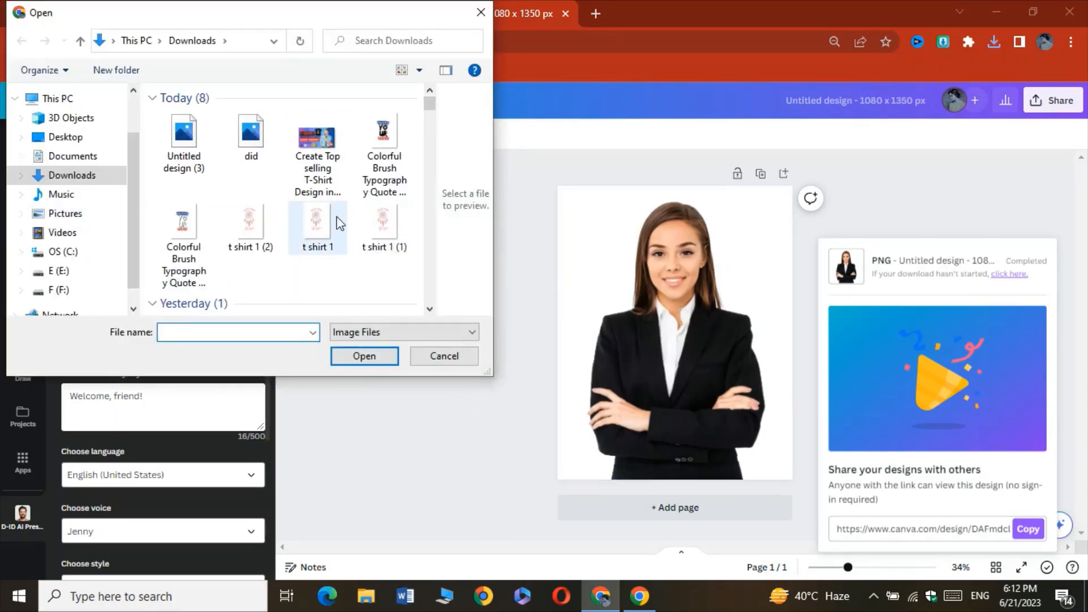
{"action": "left_click", "coordinate": [186, 155]}
{"action": "left_click", "coordinate": [351, 361]}
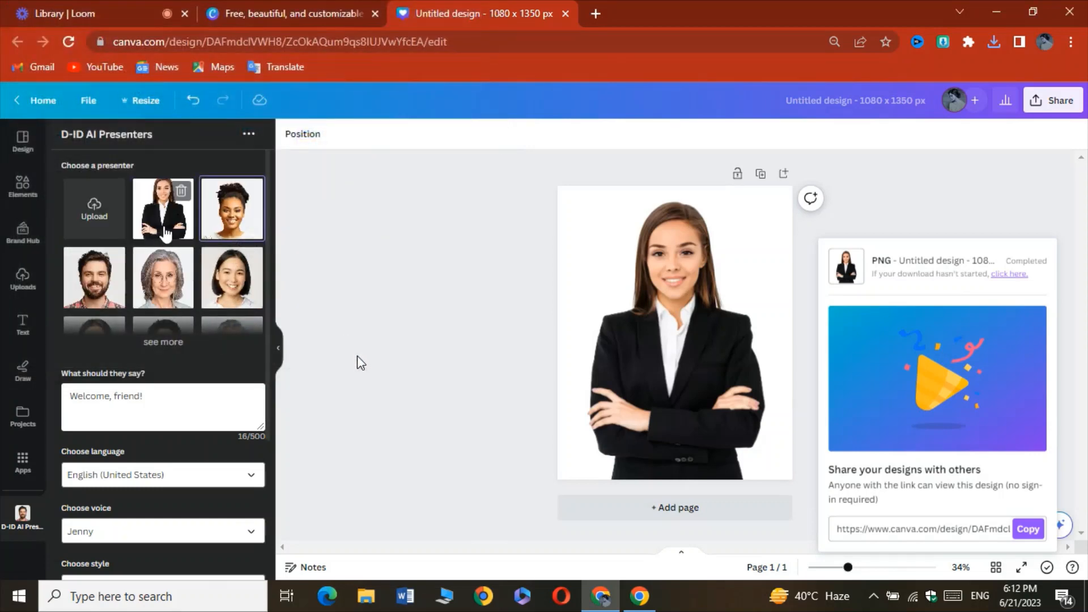
{"action": "left_click", "coordinate": [650, 291]}
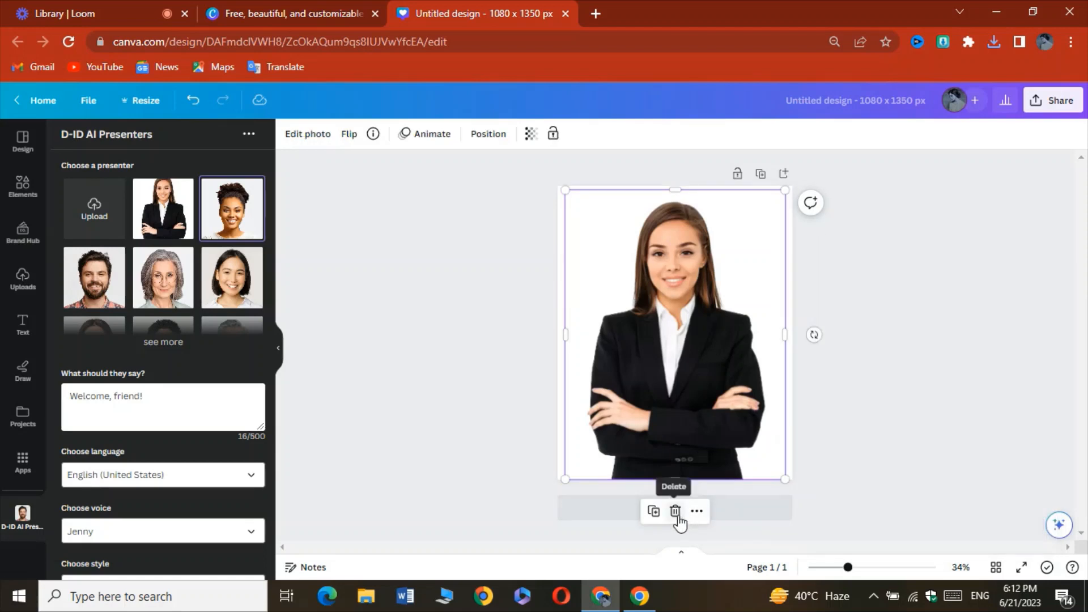
{"action": "left_click", "coordinate": [675, 511]}
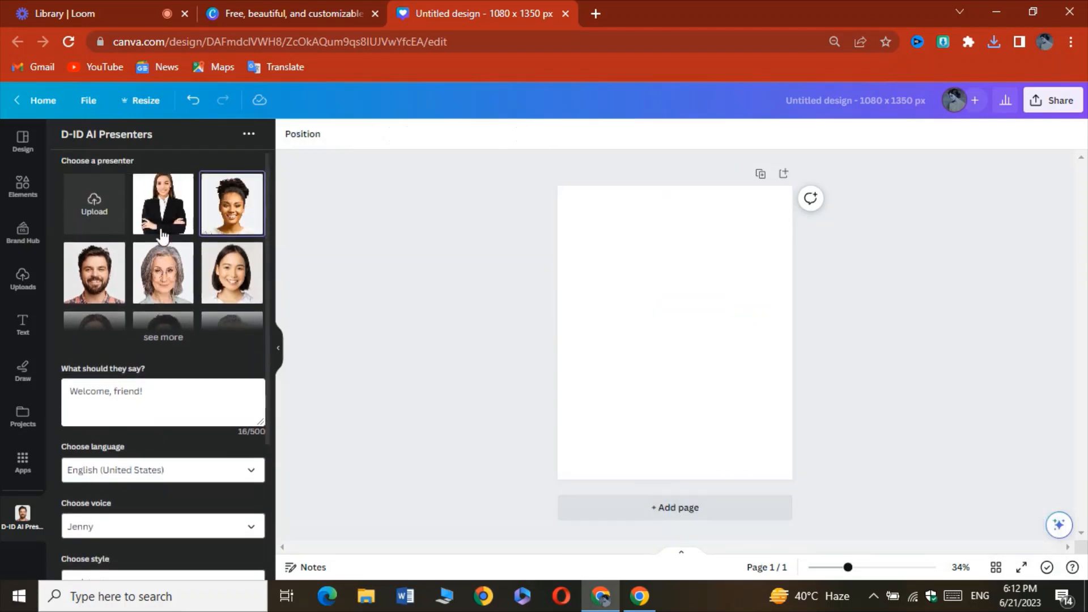
Set the presenter's speaking style to excited
{"action": "scroll", "coordinate": [141, 238], "scroll_direction": "down", "scroll_amount": 2}
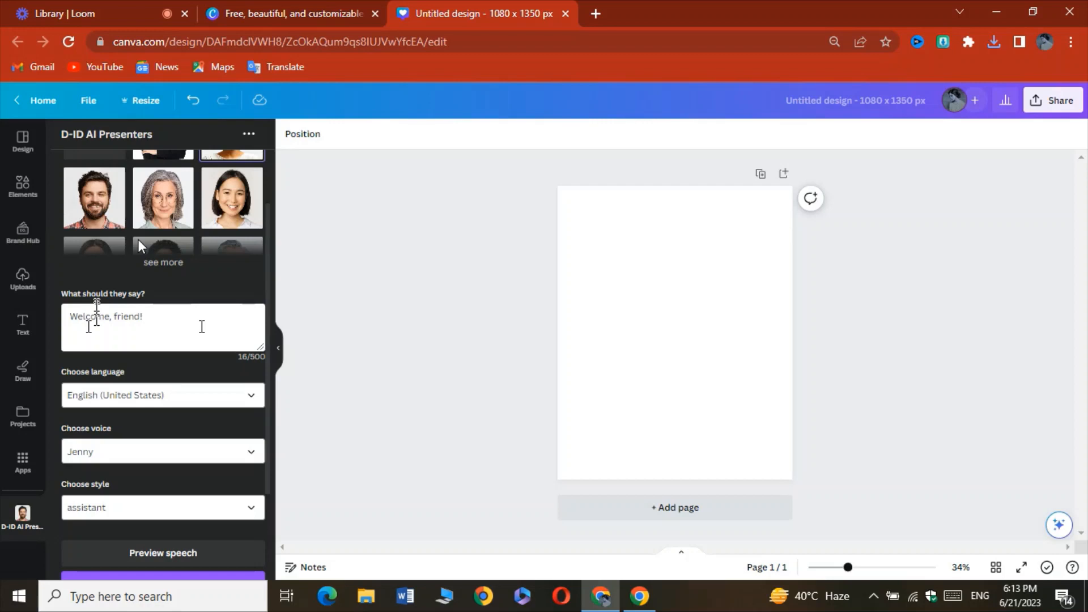
{"action": "scroll", "coordinate": [111, 367], "scroll_direction": "down", "scroll_amount": 2}
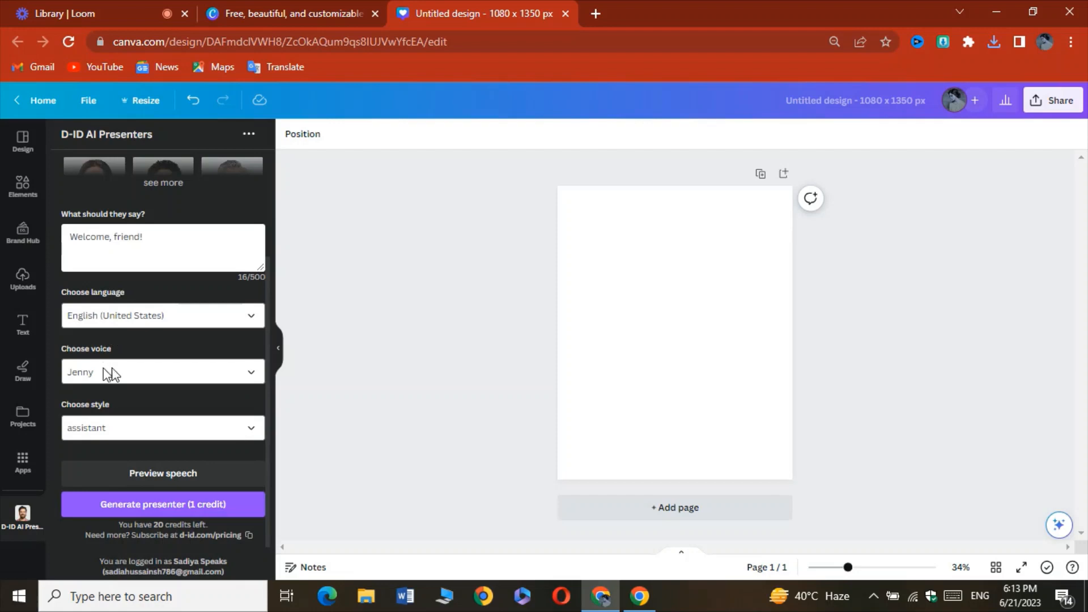
{"action": "left_click", "coordinate": [126, 431]}
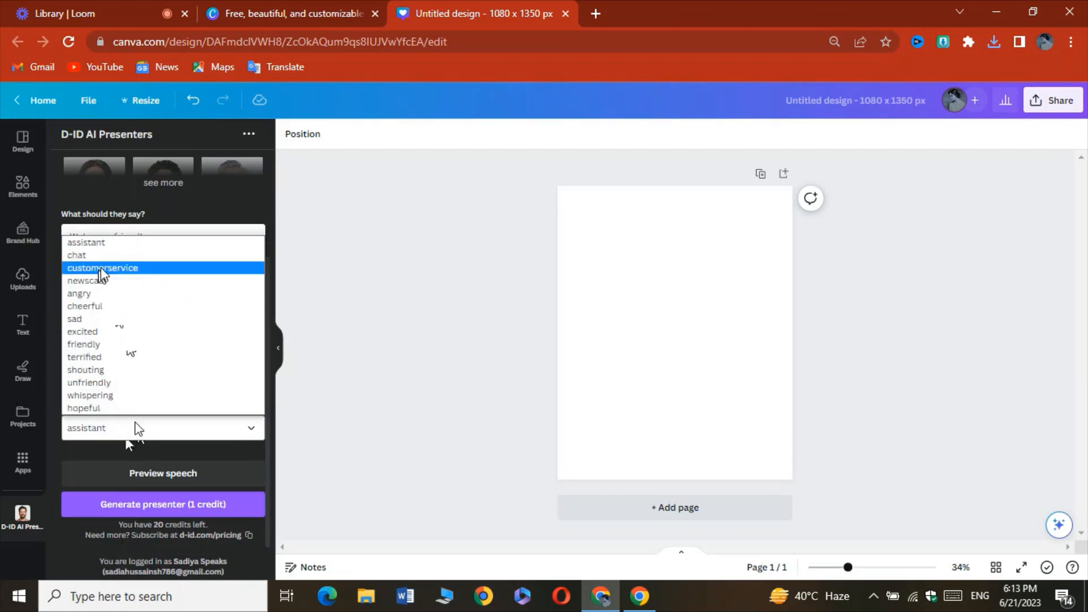
{"action": "left_click", "coordinate": [87, 333]}
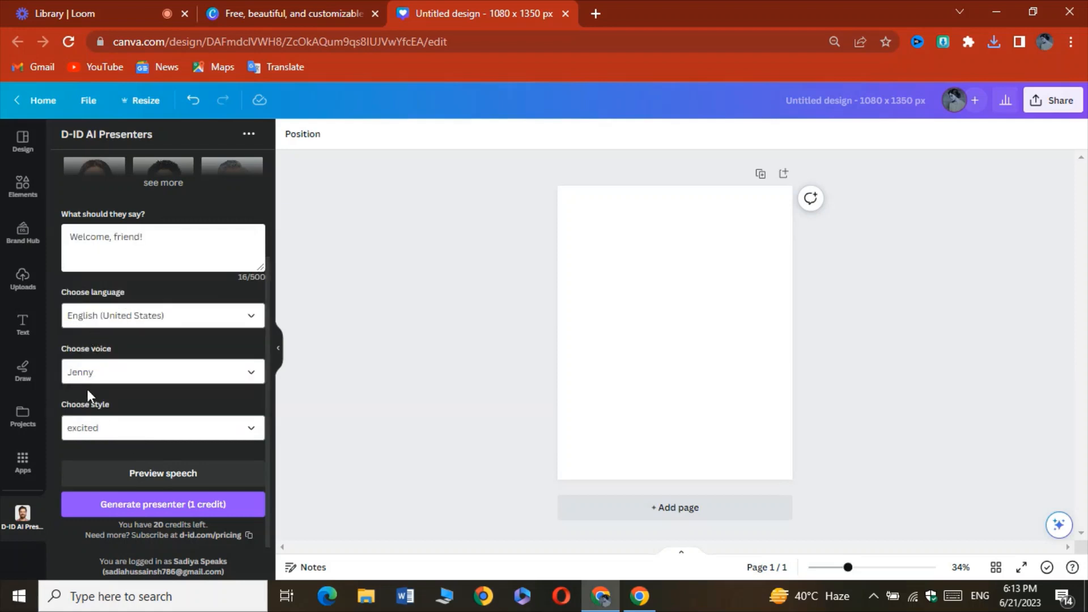
Review the presenter's script, language and voice settings and preview the speech
{"action": "scroll", "coordinate": [105, 400], "scroll_direction": "down", "scroll_amount": 2}
{"action": "scroll", "coordinate": [133, 385], "scroll_direction": "up", "scroll_amount": 2}
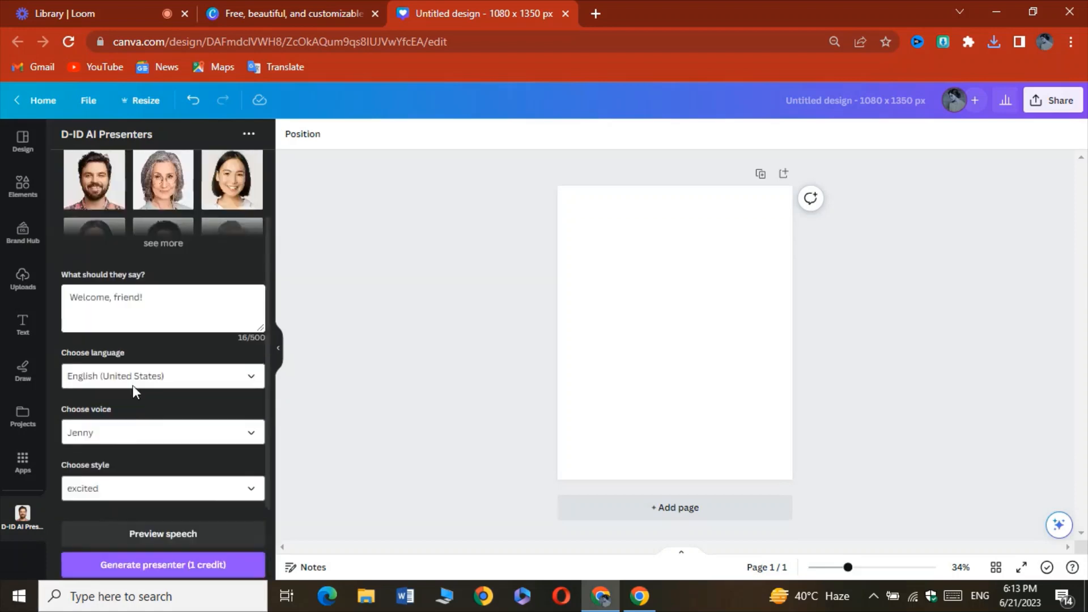
{"action": "scroll", "coordinate": [132, 386], "scroll_direction": "up", "scroll_amount": 1}
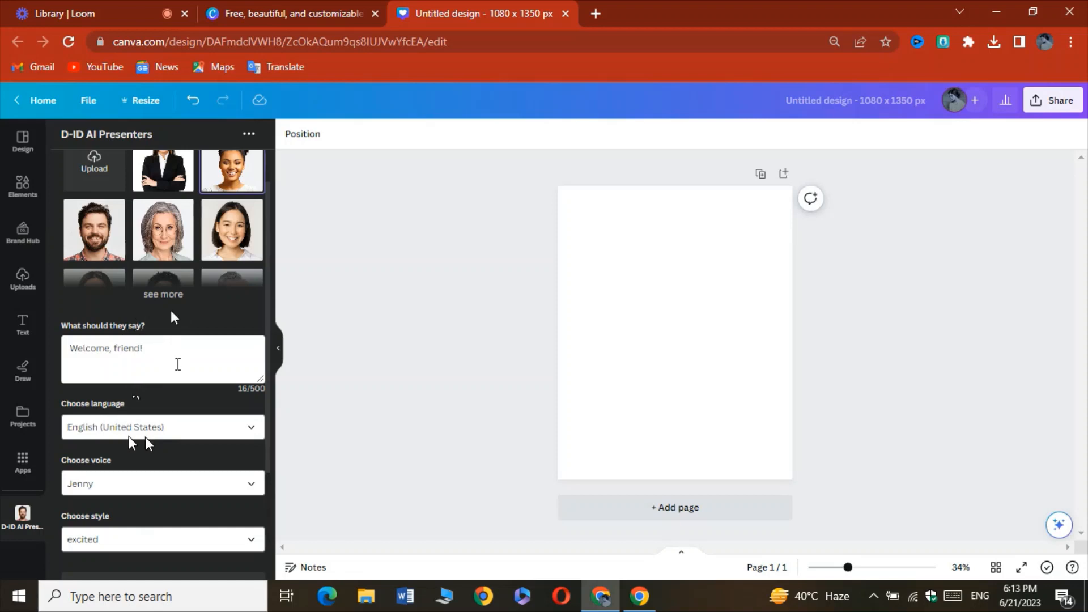
{"action": "scroll", "coordinate": [175, 335], "scroll_direction": "up", "scroll_amount": 1}
{"action": "scroll", "coordinate": [176, 335], "scroll_direction": "down", "scroll_amount": 4}
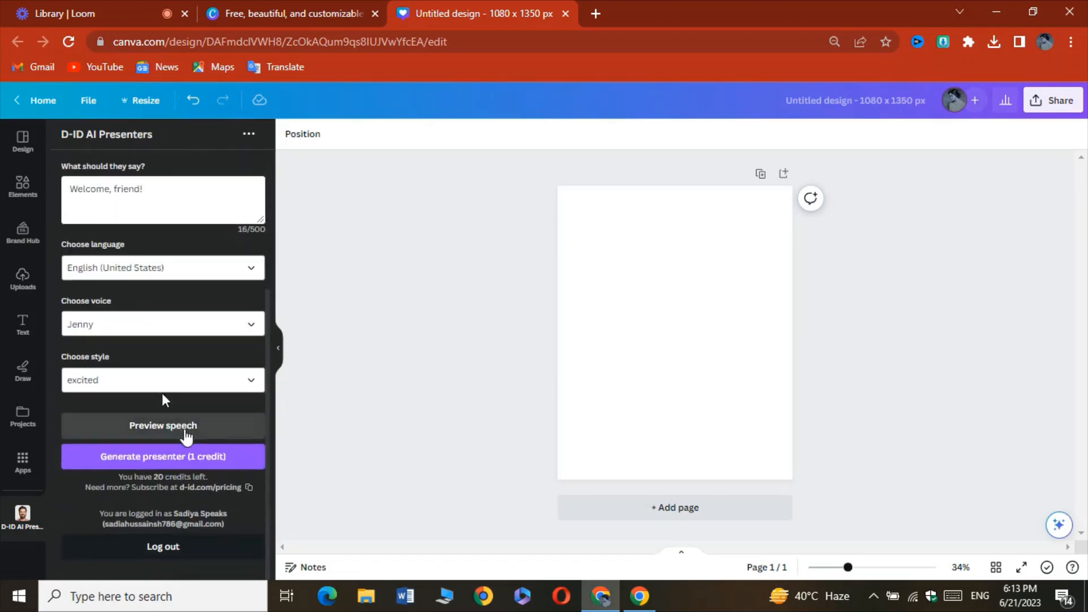
{"action": "left_click", "coordinate": [173, 427]}
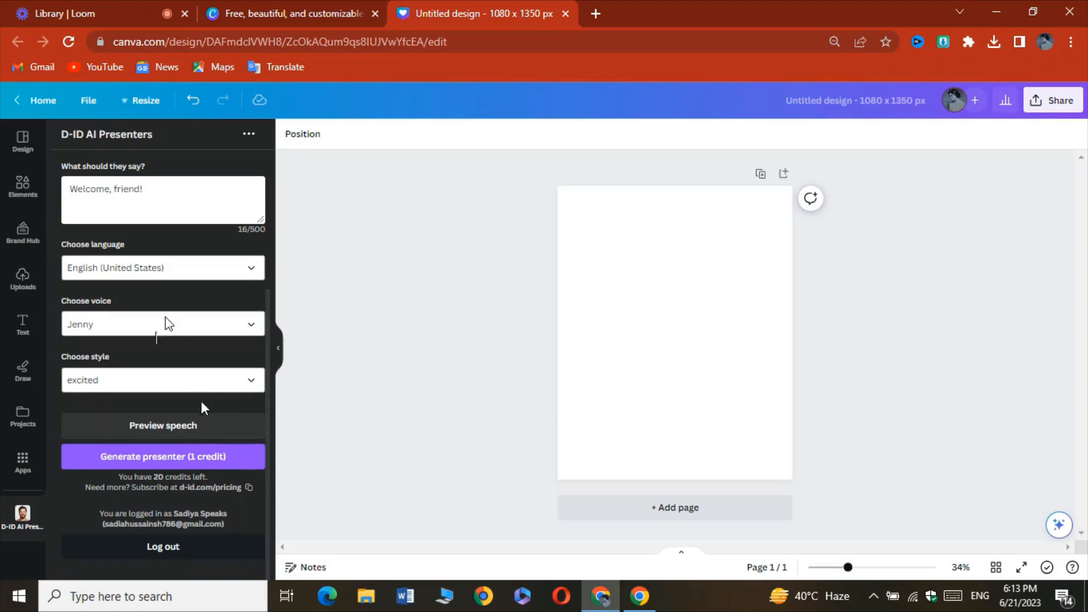
Switch to ChatGPT, review the generated YouTube intro response and copy its full title and description
{"action": "scroll", "coordinate": [157, 383], "scroll_direction": "up", "scroll_amount": 2}
{"action": "scroll", "coordinate": [153, 374], "scroll_direction": "up", "scroll_amount": 2}
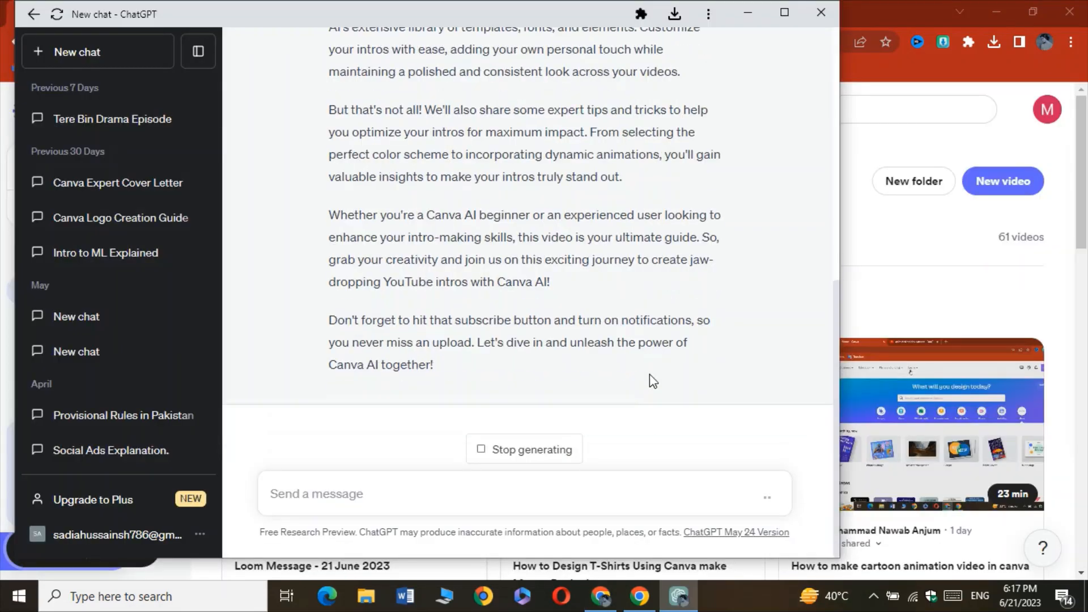
{"action": "scroll", "coordinate": [649, 324], "scroll_direction": "up", "scroll_amount": 8}
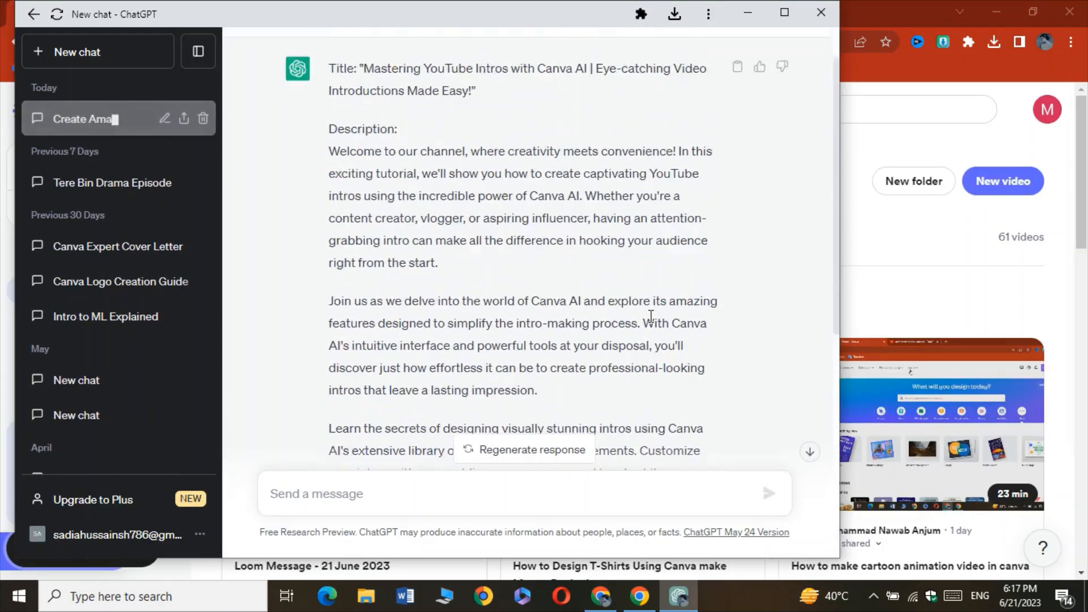
{"action": "scroll", "coordinate": [653, 322], "scroll_direction": "down", "scroll_amount": 8}
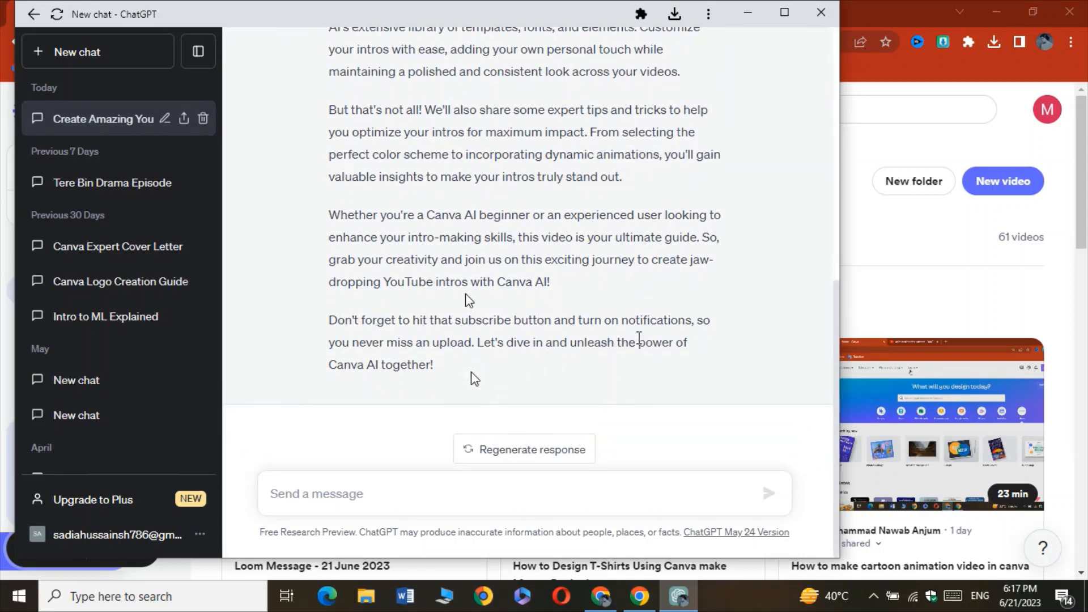
{"action": "scroll", "coordinate": [468, 300], "scroll_direction": "up", "scroll_amount": 5}
{"action": "scroll", "coordinate": [418, 317], "scroll_direction": "down", "scroll_amount": 5}
{"action": "left_click_drag", "start_coordinate": [445, 378], "coordinate": [333, 129]}
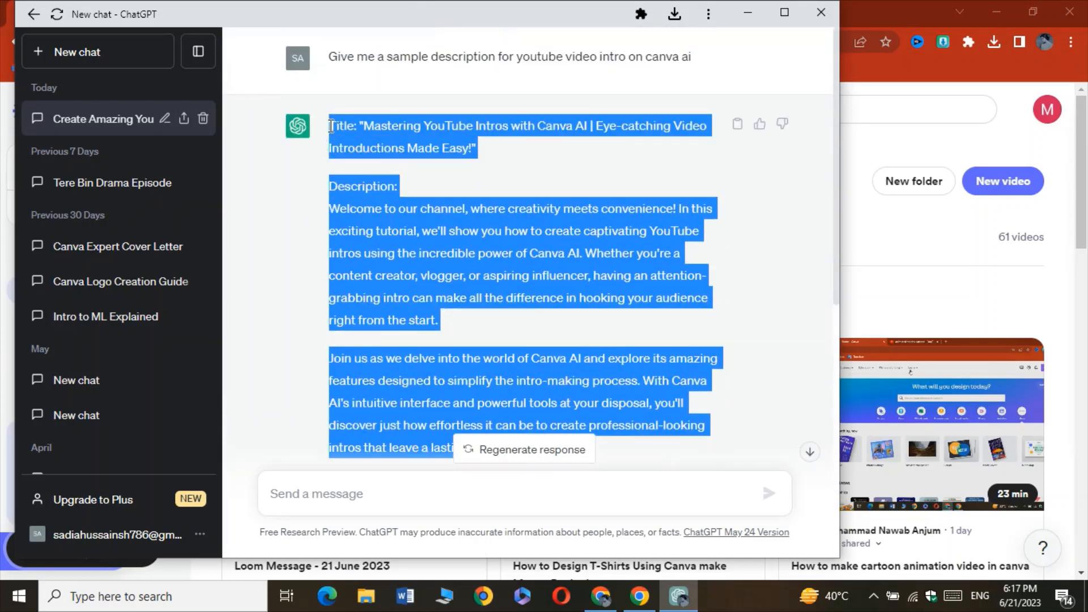
Return to the Canva design and replace the presenter's "Welcome, friend!" script with the copied ChatGPT text
{"action": "left_click", "coordinate": [601, 596]}
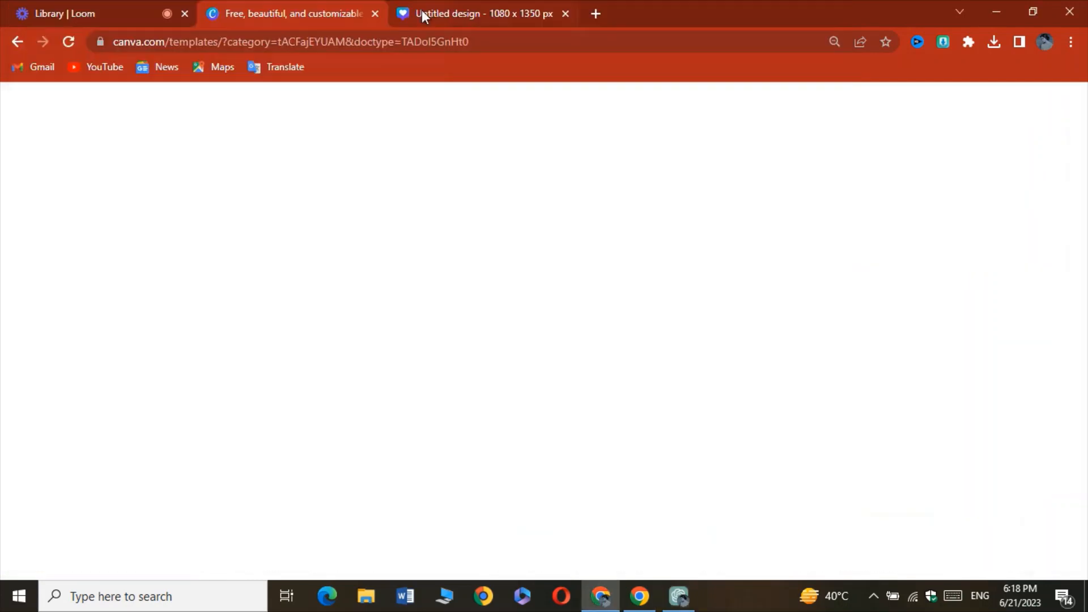
{"action": "left_click", "coordinate": [440, 9]}
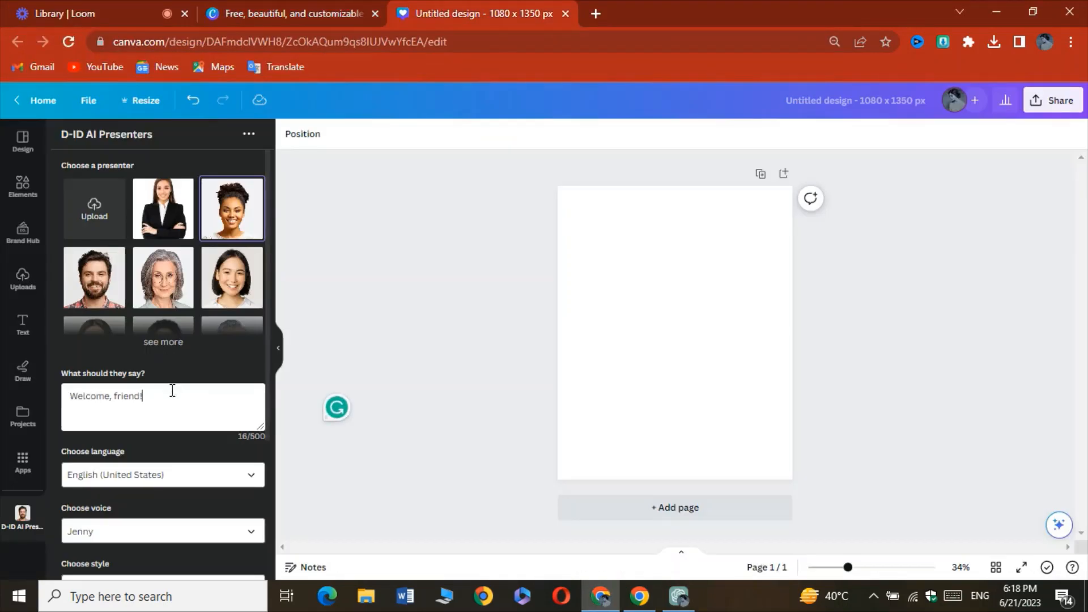
{"action": "key", "text": "BackSpace"}
{"action": "key", "text": "BackSpace"}
{"action": "key", "text": "BackSpace"}
{"action": "key", "text": "BackSpace"}
{"action": "key", "text": "BackSpace"}
{"action": "key", "text": "BackSpace"}
{"action": "key", "text": "BackSpace"}
{"action": "key", "text": "BackSpace"}
{"action": "key", "text": "BackSpace"}
{"action": "key", "text": "BackSpace"}
{"action": "key", "text": "BackSpace"}
{"action": "key", "text": "BackSpace"}
{"action": "key", "text": "BackSpace"}
{"action": "key", "text": "BackSpace"}
{"action": "key", "text": "BackSpace"}
{"action": "key", "text": "BackSpace"}
{"action": "key", "text": "ctrl+v"}
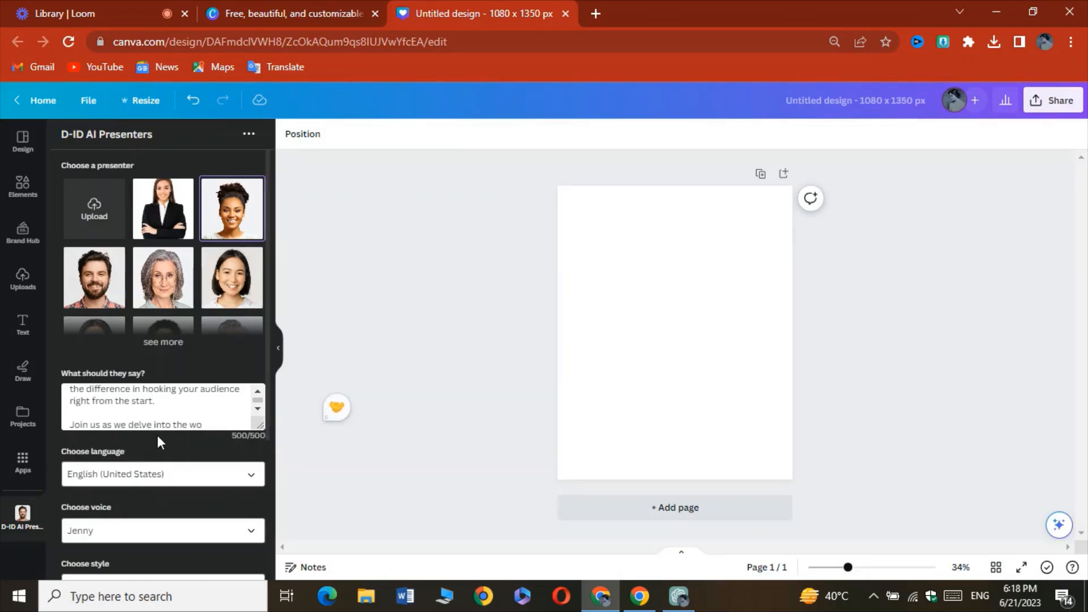
Switch to ChatGPT and request a shorter version of the description with the prompt "explain it shortly"
{"action": "left_click", "coordinate": [678, 596]}
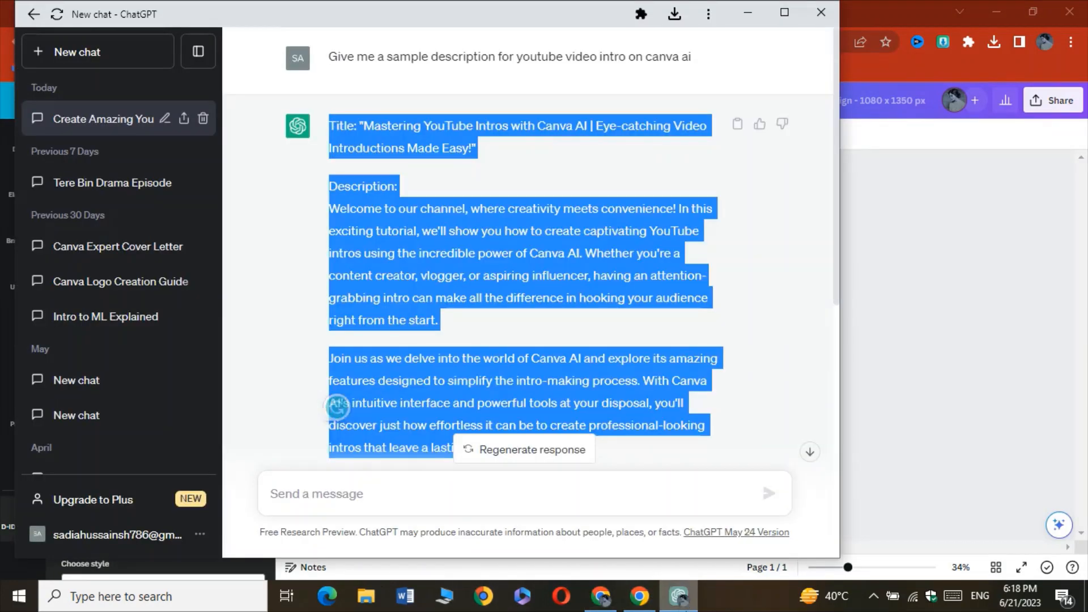
{"action": "scroll", "coordinate": [450, 397], "scroll_direction": "down", "scroll_amount": 3}
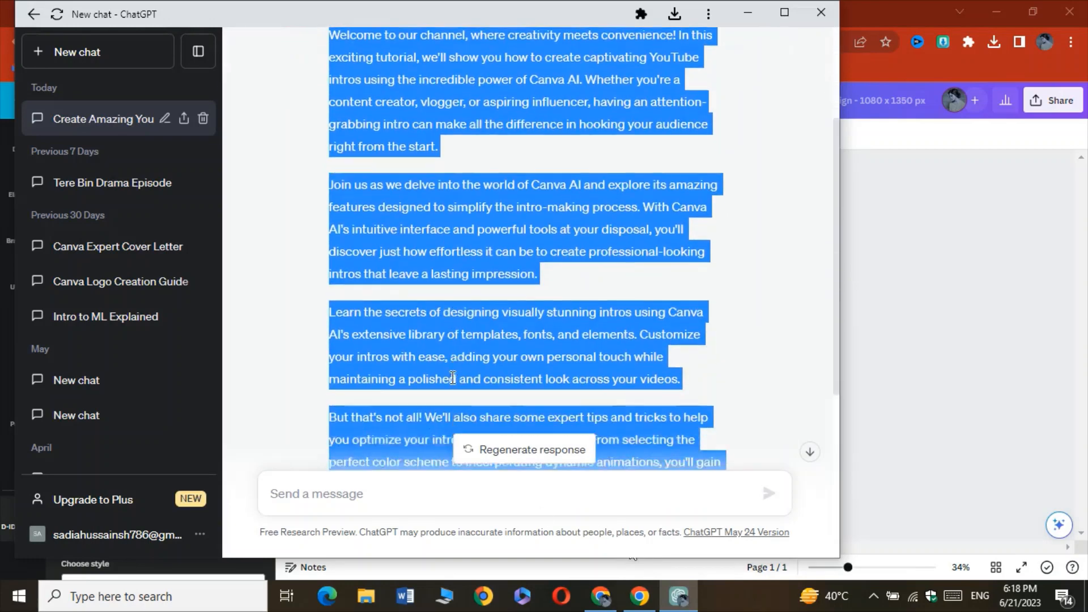
{"action": "scroll", "coordinate": [453, 378], "scroll_direction": "down", "scroll_amount": 4}
{"action": "left_click", "coordinate": [385, 488]}
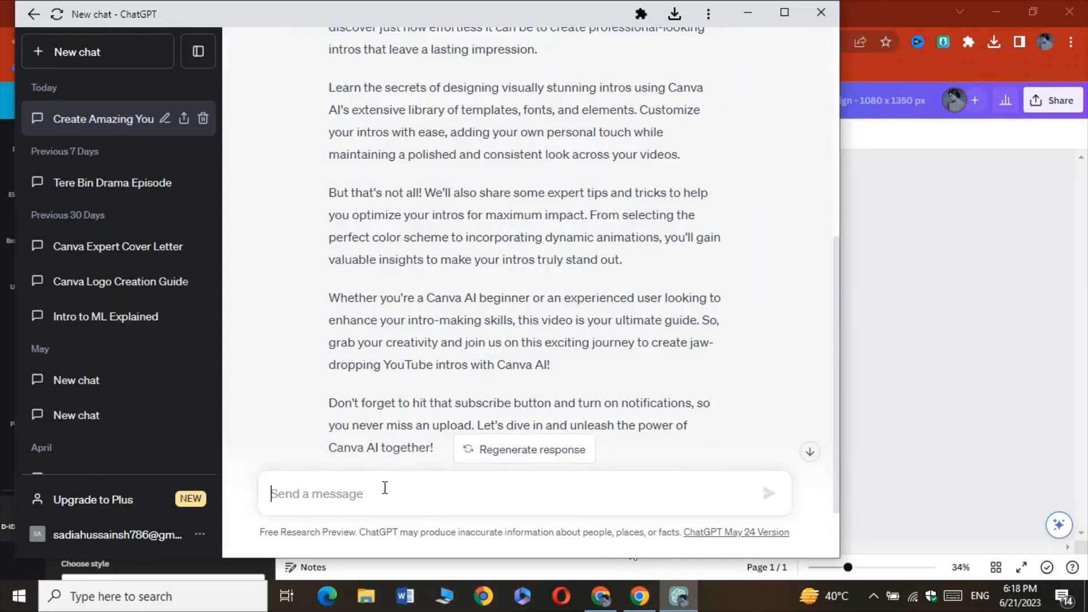
{"action": "type", "text": "exp"}
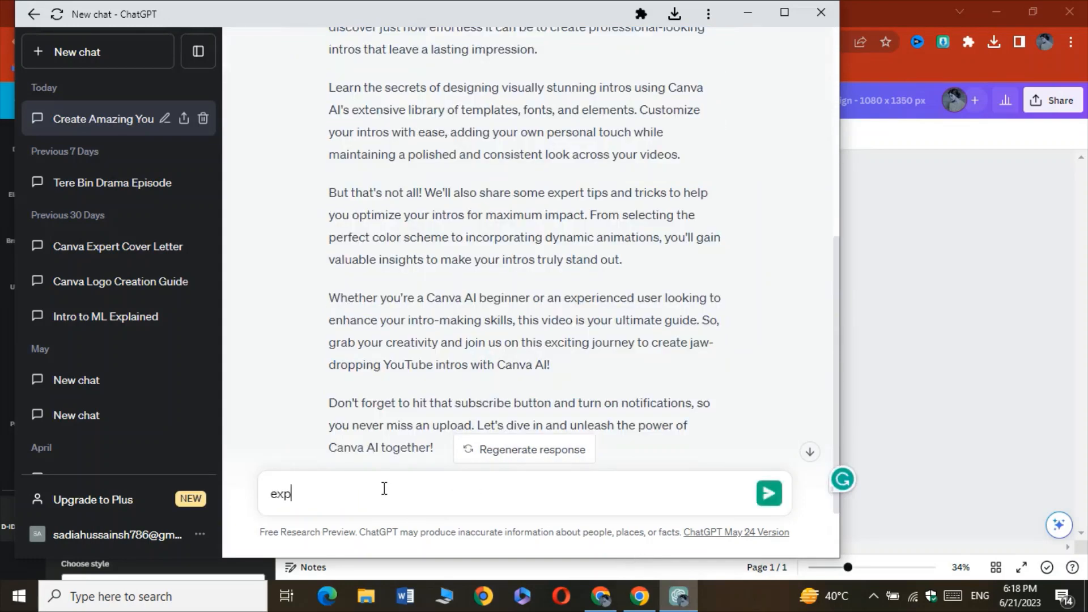
{"action": "type", "text": "lain it shortl"}
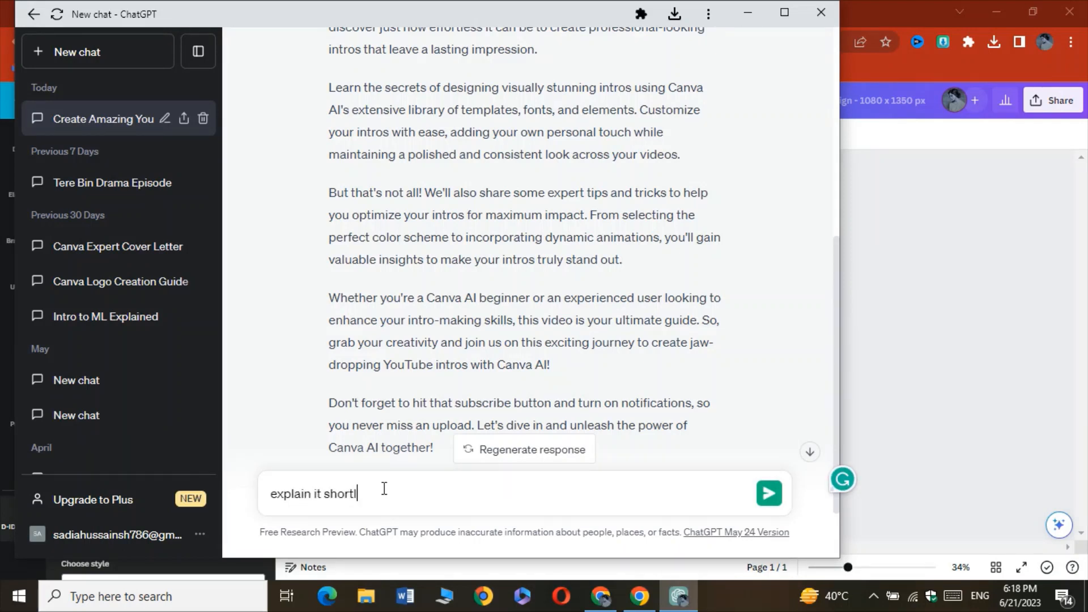
{"action": "type", "text": "y"}
{"action": "key", "text": "Return"}
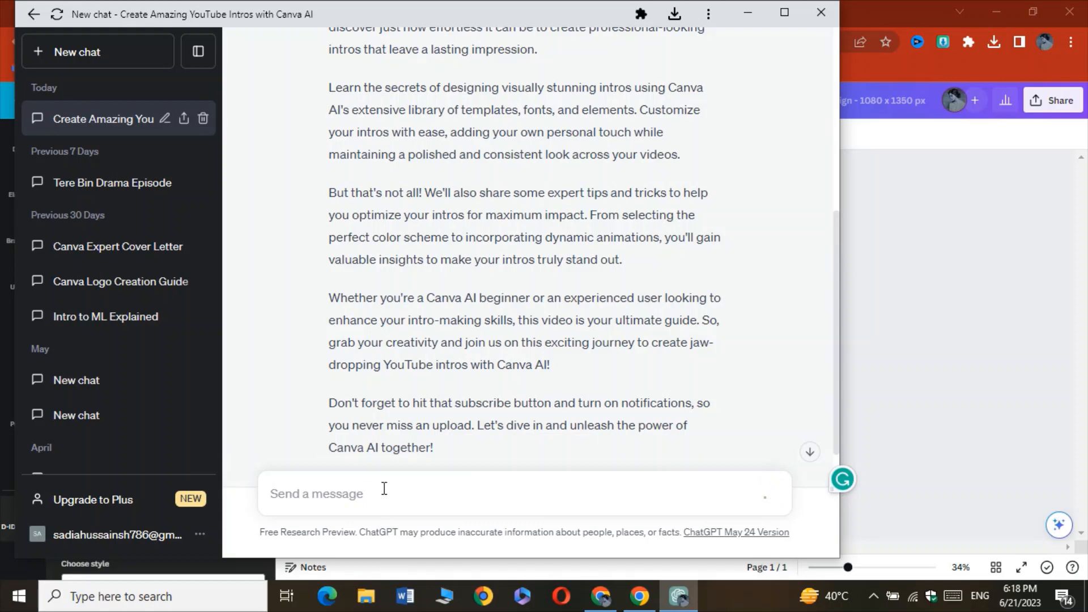
{"action": "left_click", "coordinate": [810, 452]}
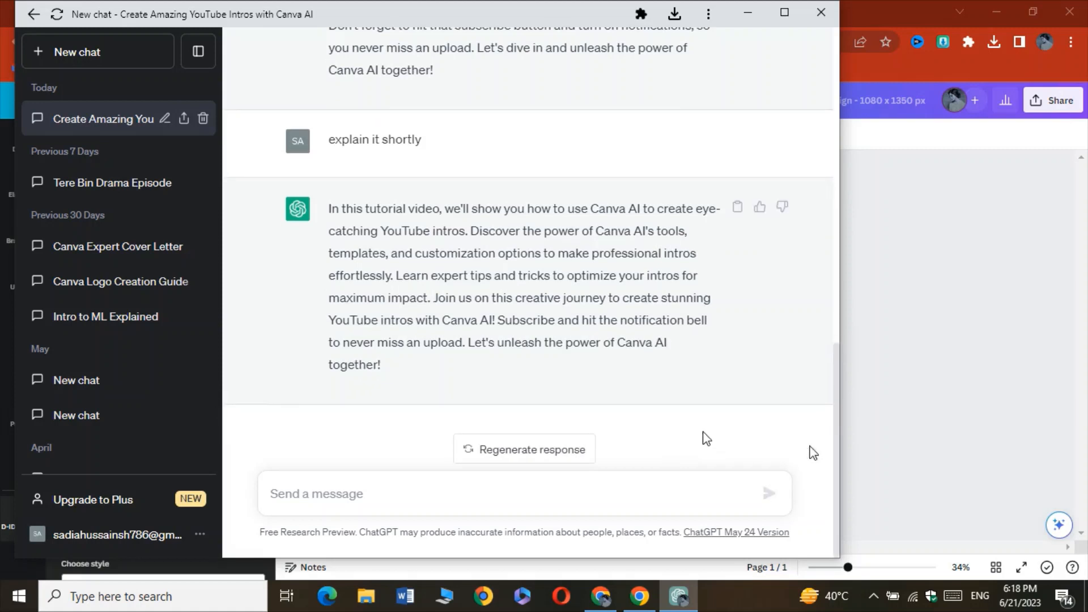
Copy the short ChatGPT response and replace the presenter's script in the Canva design with it
{"action": "left_click", "coordinate": [739, 208]}
{"action": "left_click", "coordinate": [639, 596]}
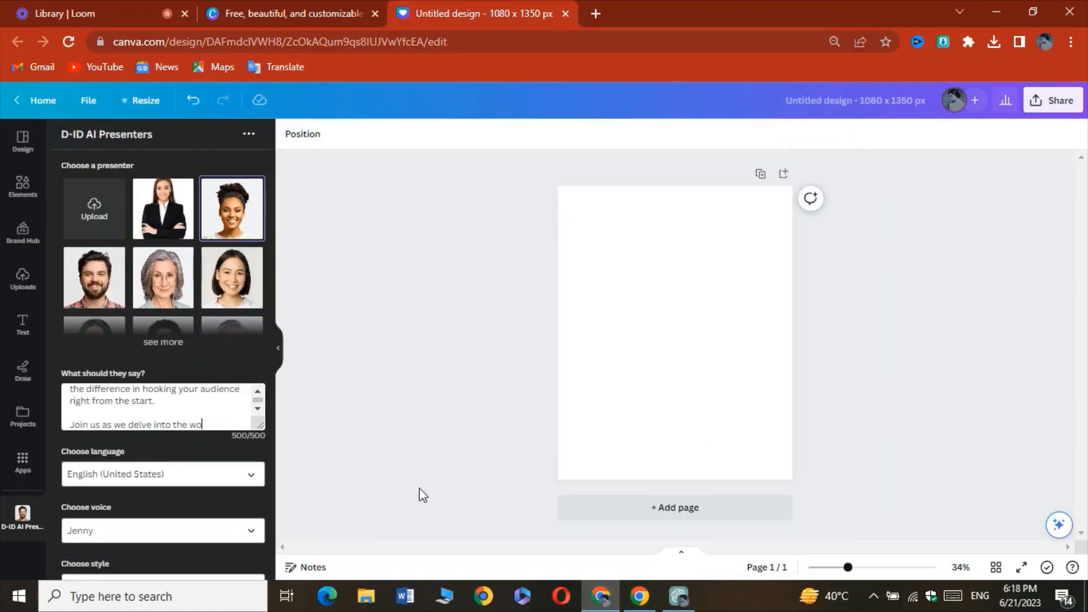
{"action": "left_click_drag", "start_coordinate": [204, 424], "coordinate": [61, 372]}
{"action": "type", "text": "o"}
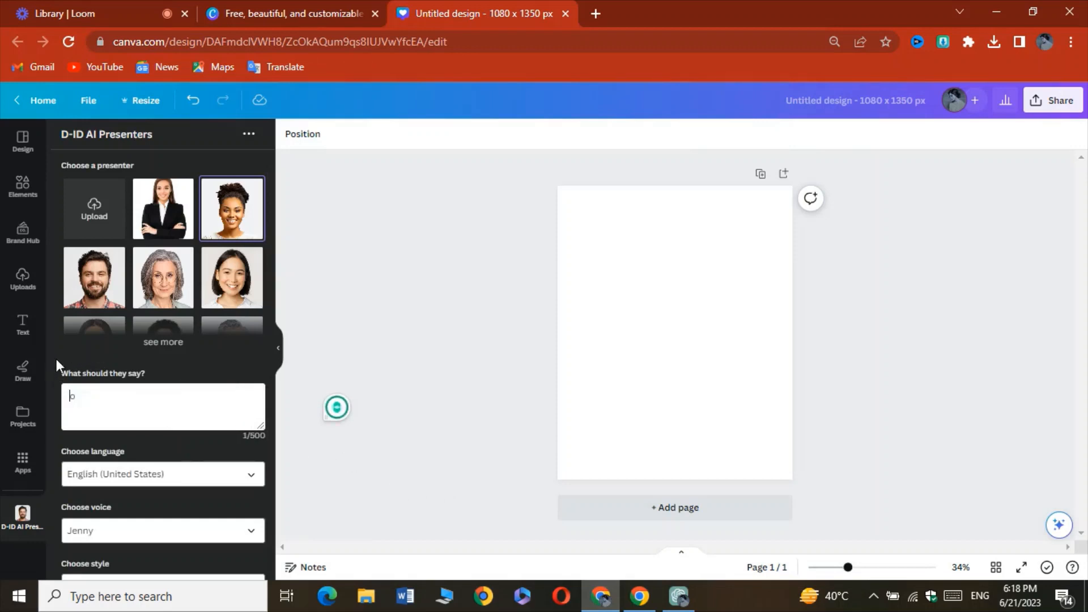
{"action": "key", "text": "BackSpace"}
{"action": "right_click", "coordinate": [79, 403]}
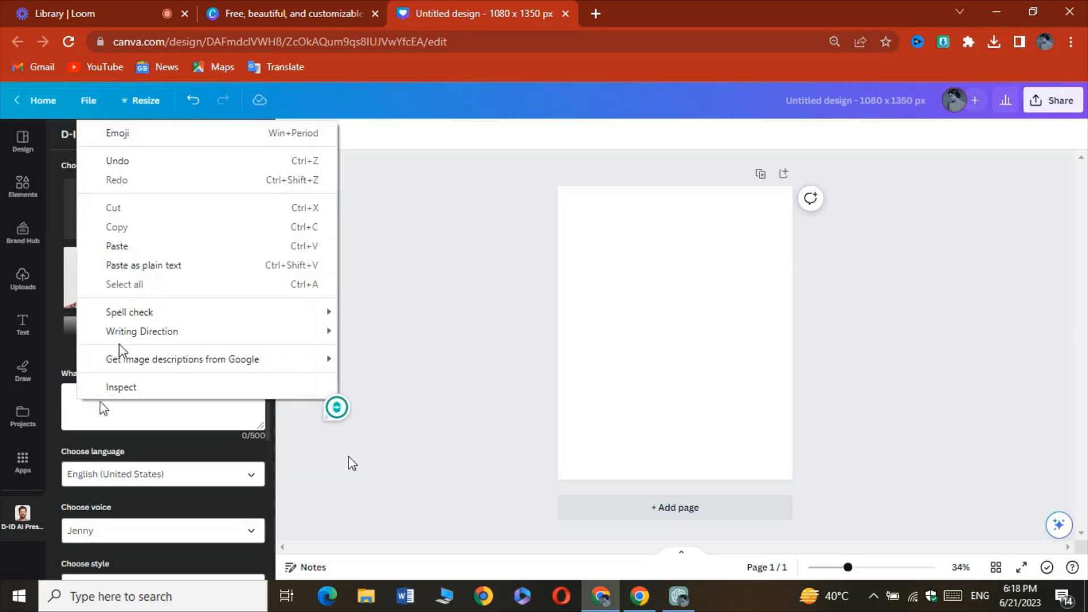
{"action": "left_click", "coordinate": [134, 246]}
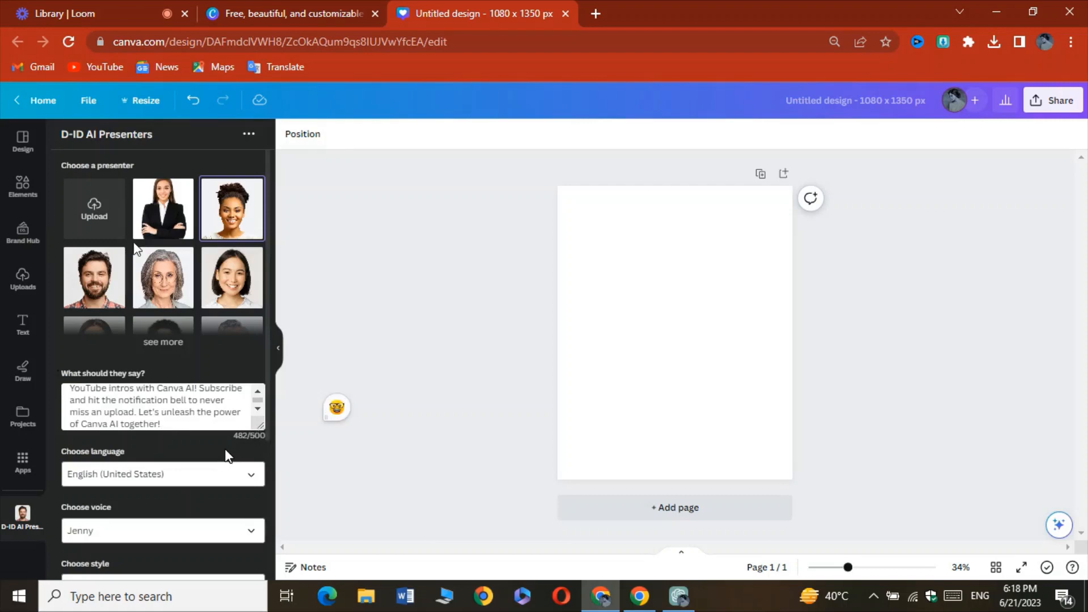
Check the language, voice, style and remaining credits, and generate the presenter from the new script
{"action": "scroll", "coordinate": [110, 521], "scroll_direction": "down", "scroll_amount": 3}
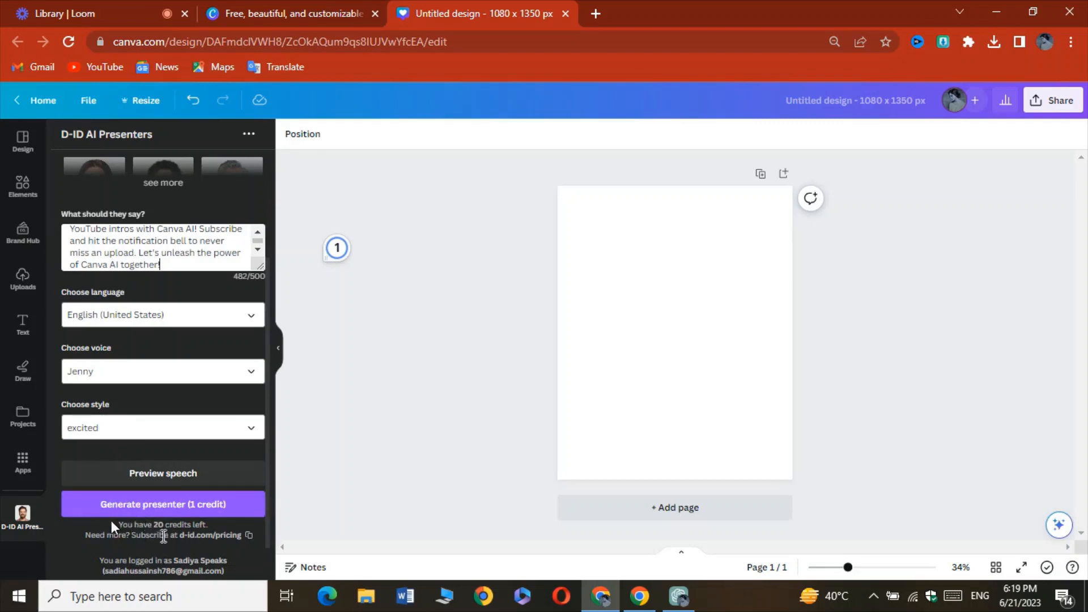
{"action": "scroll", "coordinate": [111, 521], "scroll_direction": "down", "scroll_amount": 1}
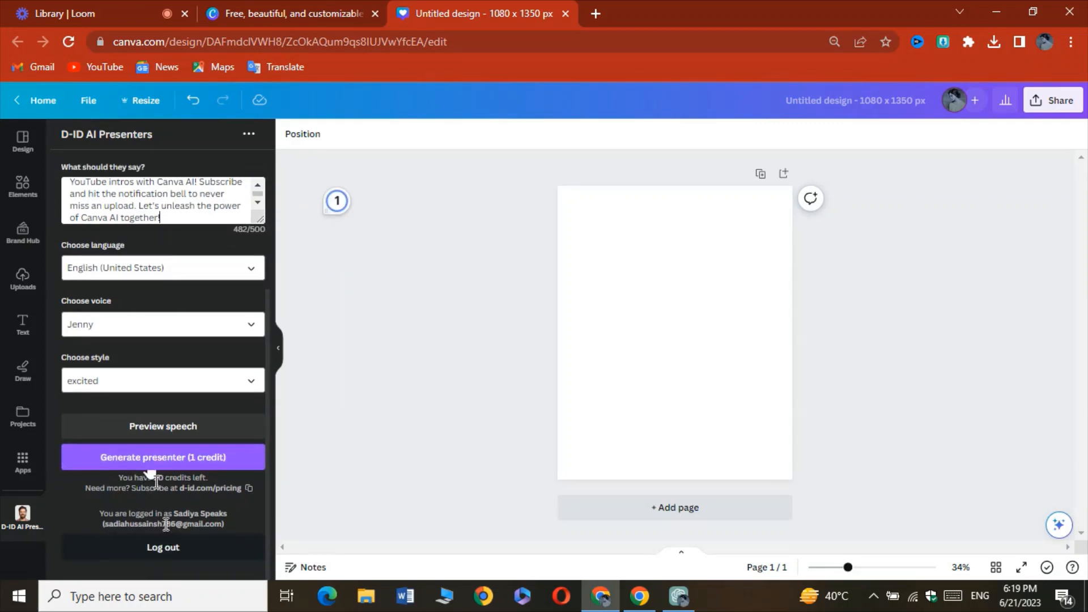
{"action": "mouse_move", "coordinate": [152, 477]}
{"action": "left_mouse_down"}
{"action": "mouse_move", "coordinate": [171, 488]}
{"action": "mouse_move", "coordinate": [156, 476]}
{"action": "left_mouse_up"}
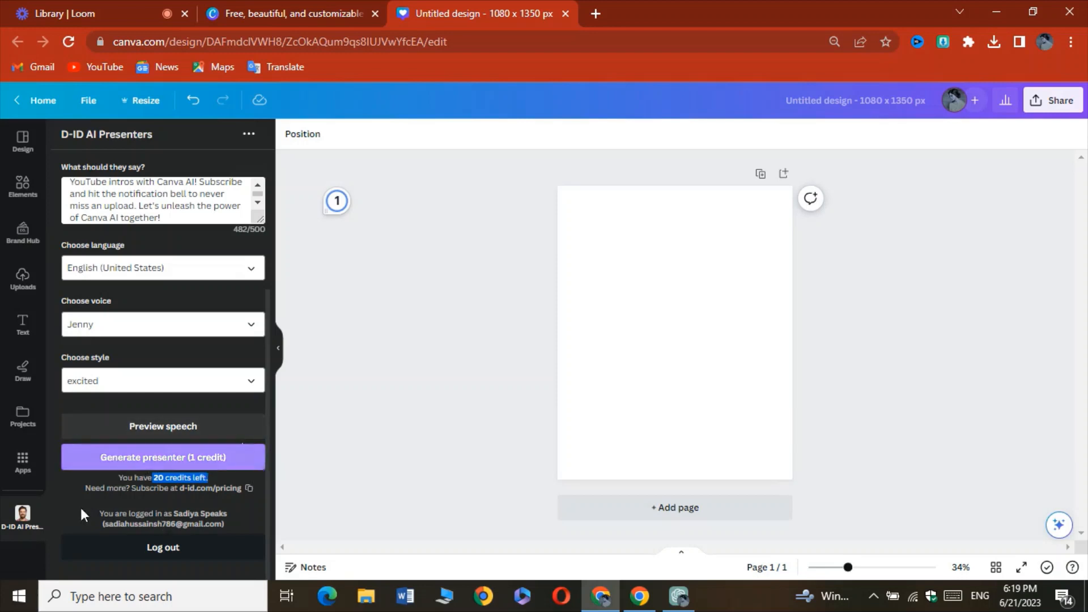
{"action": "scroll", "coordinate": [242, 444], "scroll_direction": "up", "scroll_amount": 3}
{"action": "scroll", "coordinate": [215, 431], "scroll_direction": "up", "scroll_amount": 1}
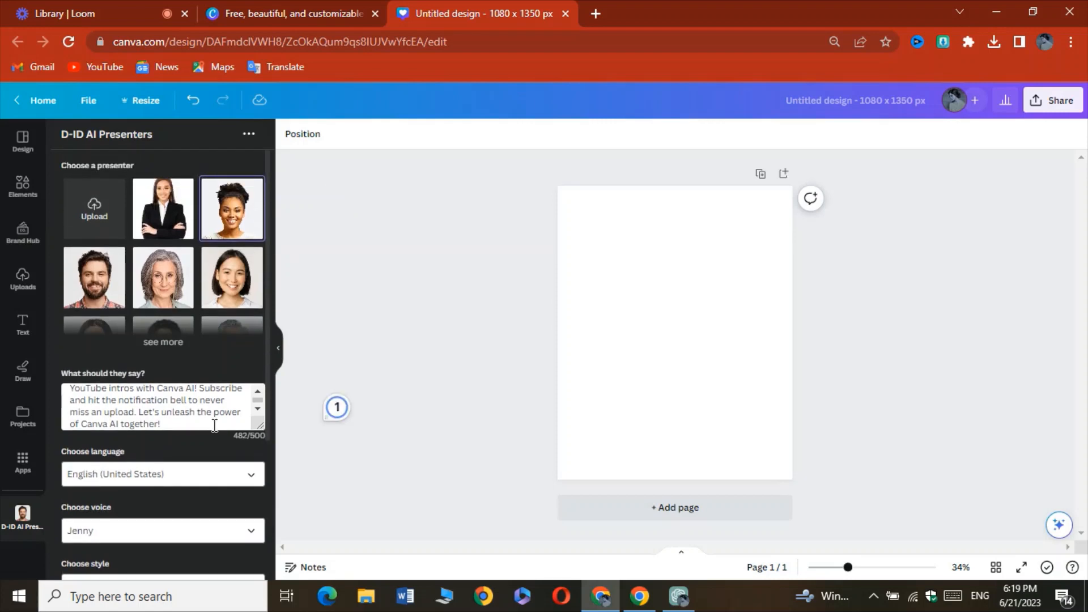
{"action": "scroll", "coordinate": [214, 425], "scroll_direction": "down", "scroll_amount": 4}
{"action": "left_click_drag", "start_coordinate": [208, 478], "coordinate": [154, 477]}
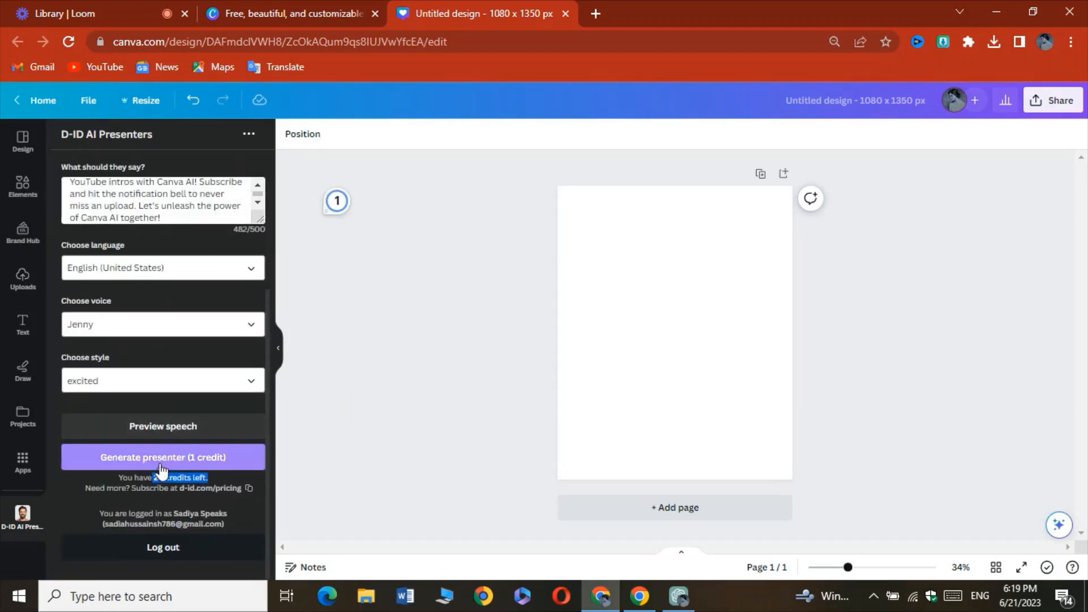
{"action": "left_click", "coordinate": [162, 463]}
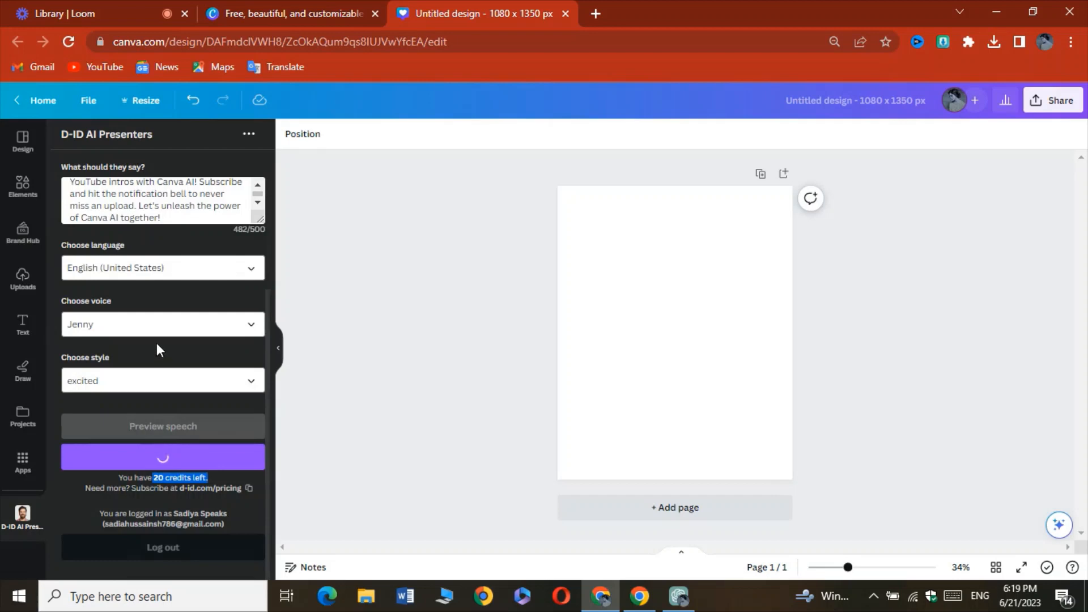
Choose the woman in the black suit as the presenter and generate her video
{"action": "scroll", "coordinate": [156, 342], "scroll_direction": "up", "scroll_amount": 4}
{"action": "left_click", "coordinate": [176, 232]}
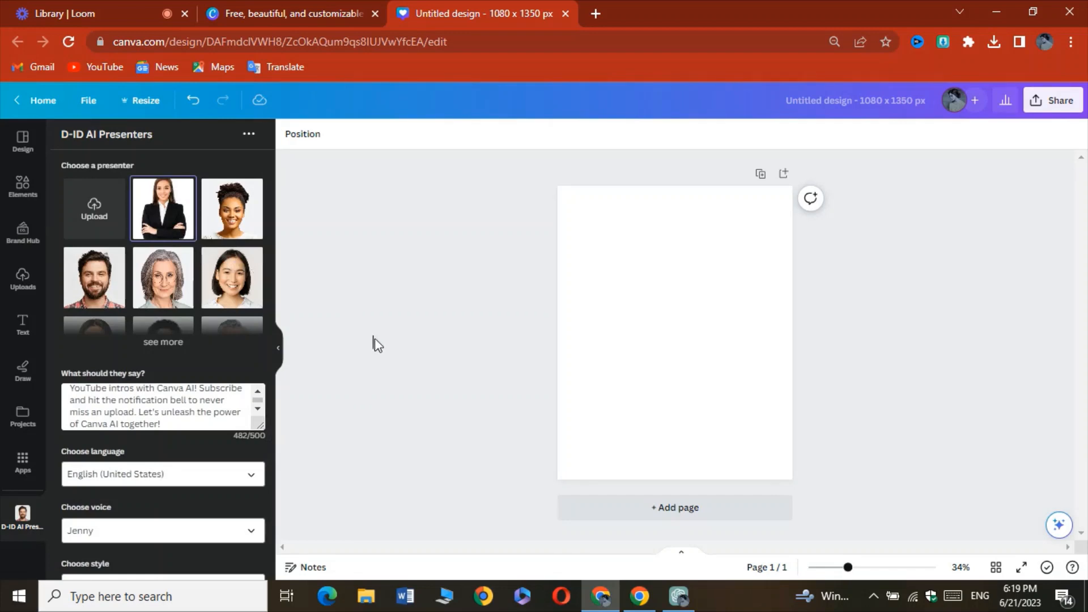
{"action": "scroll", "coordinate": [160, 357], "scroll_direction": "down", "scroll_amount": 4}
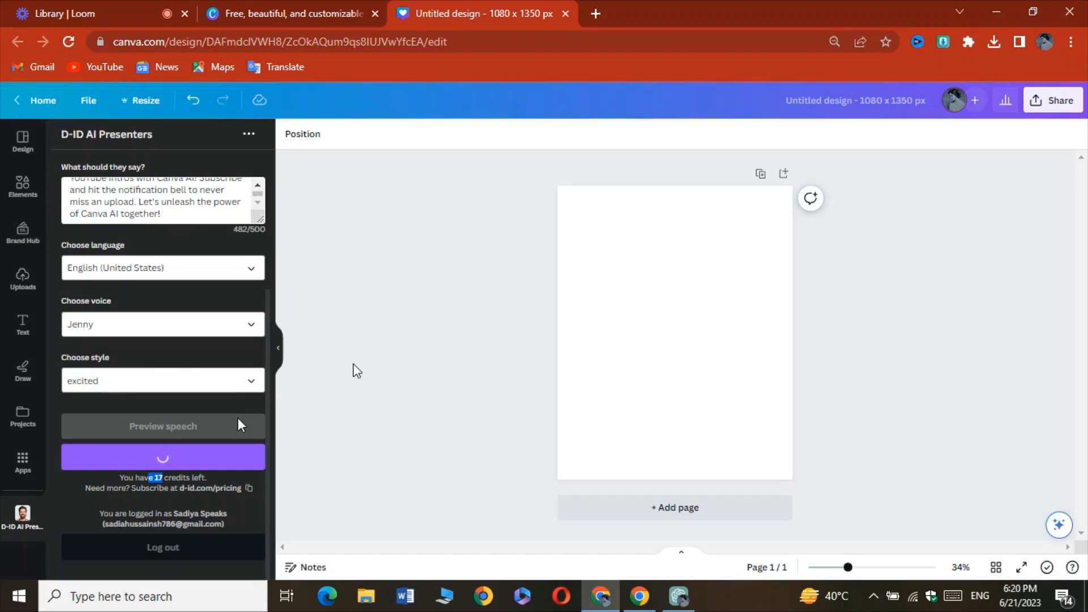
{"action": "scroll", "coordinate": [238, 355], "scroll_direction": "up", "scroll_amount": 1}
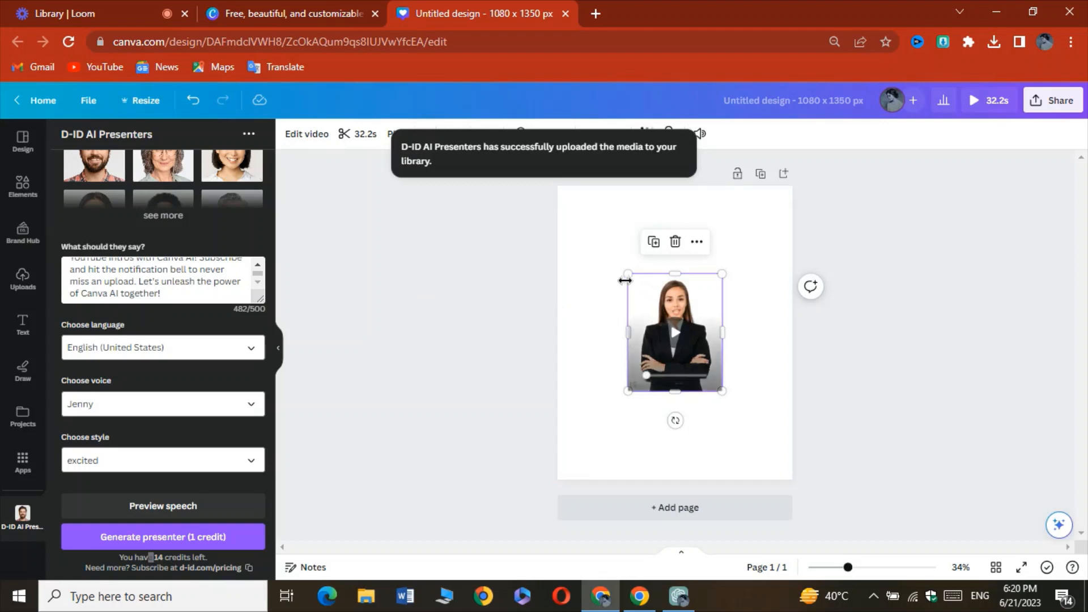
Enlarge the generated presenter video to fill the whole page
{"action": "left_click_drag", "start_coordinate": [625, 277], "coordinate": [568, 177]}
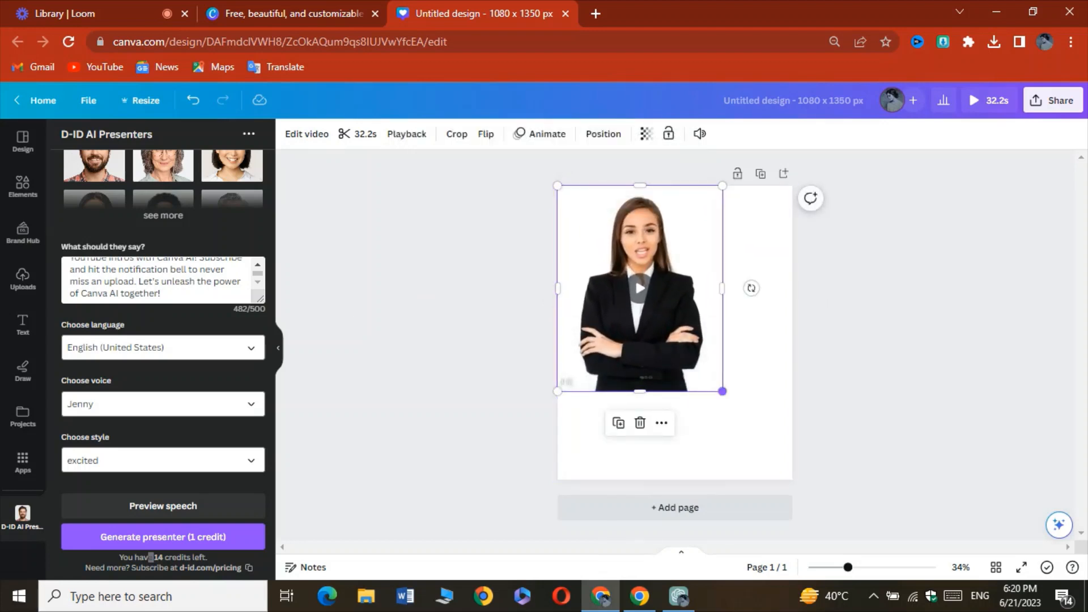
{"action": "left_click_drag", "start_coordinate": [722, 391], "coordinate": [793, 479]}
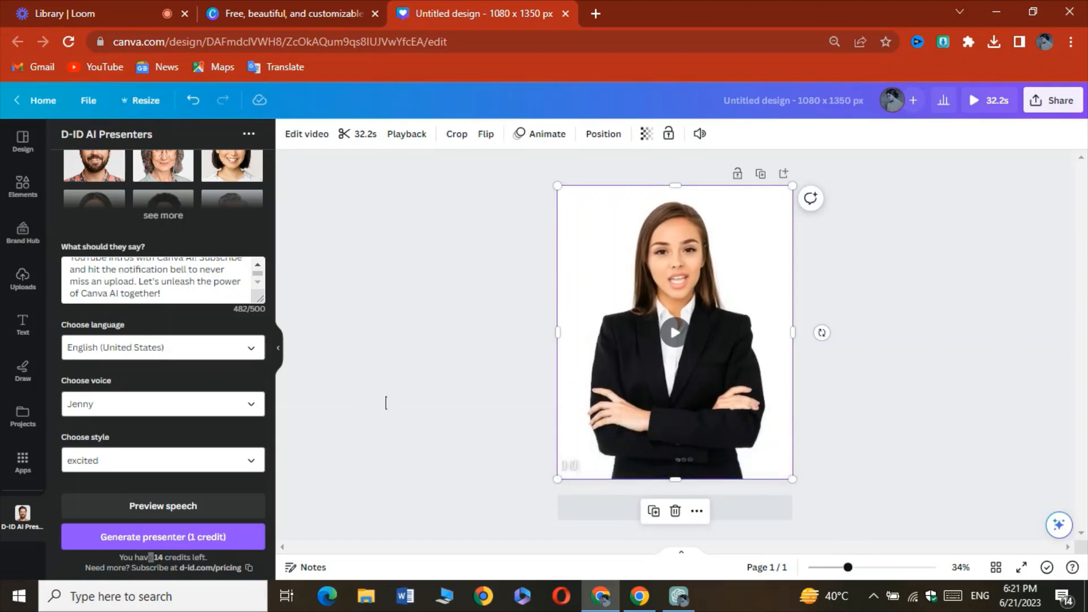
Select the Video format, 1920 × 1080 px, as a resize target for the design
{"action": "left_click", "coordinate": [150, 100]}
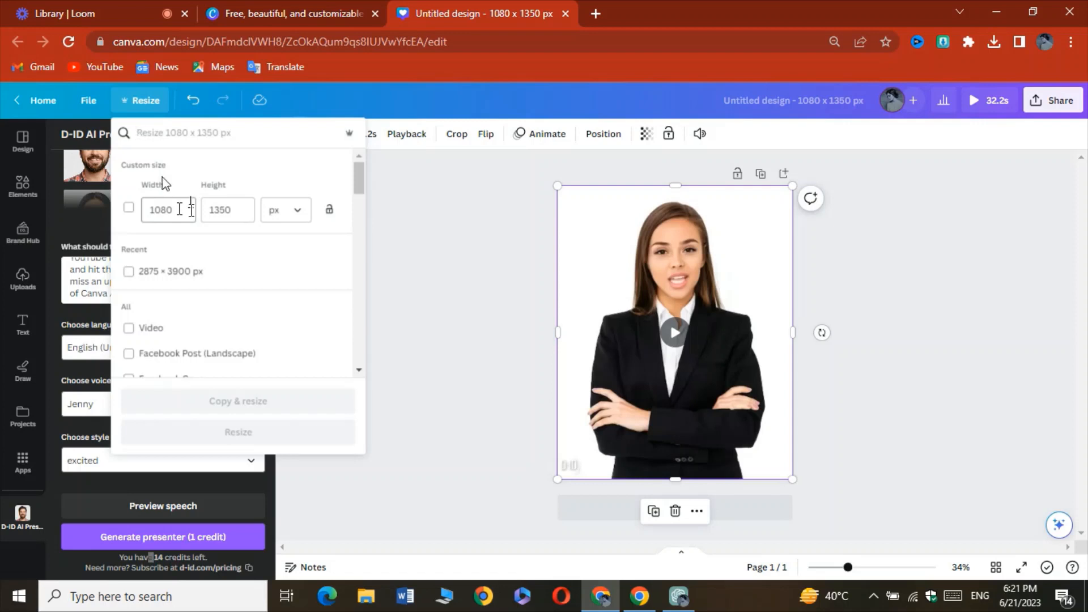
{"action": "left_click", "coordinate": [179, 209]}
{"action": "key", "text": "BackSpace"}
{"action": "key", "text": "BackSpace"}
{"action": "key", "text": "BackSpace"}
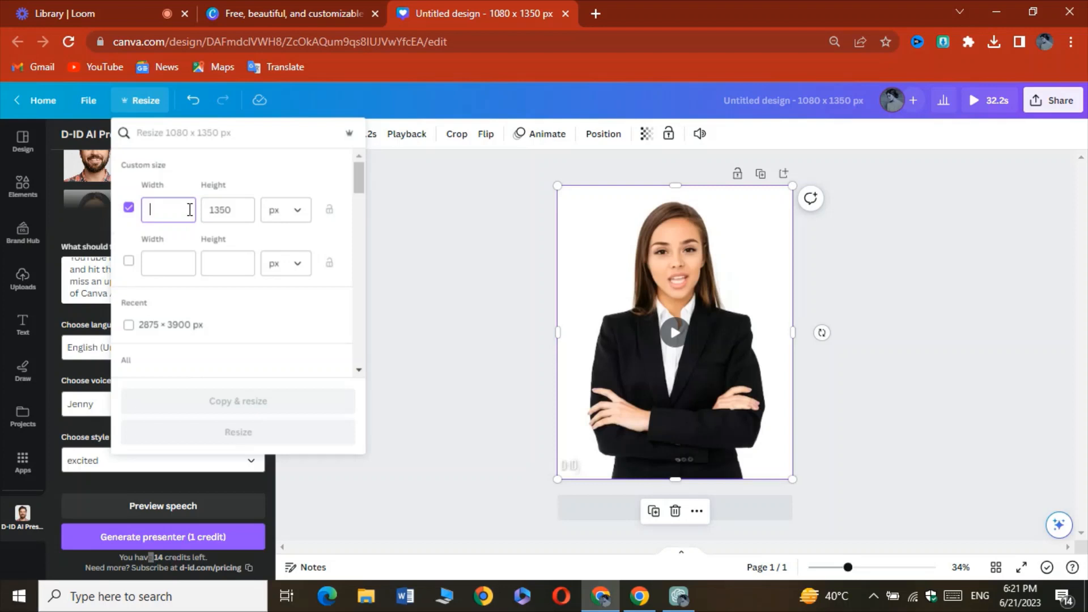
{"action": "scroll", "coordinate": [357, 369], "scroll_direction": "down", "scroll_amount": 2}
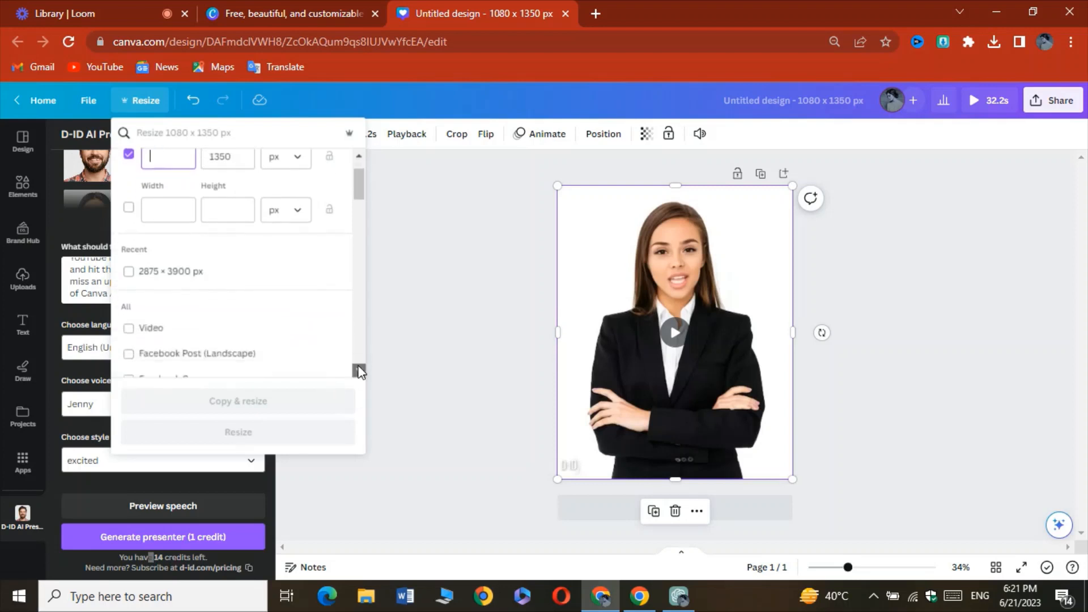
{"action": "left_click", "coordinate": [203, 285]}
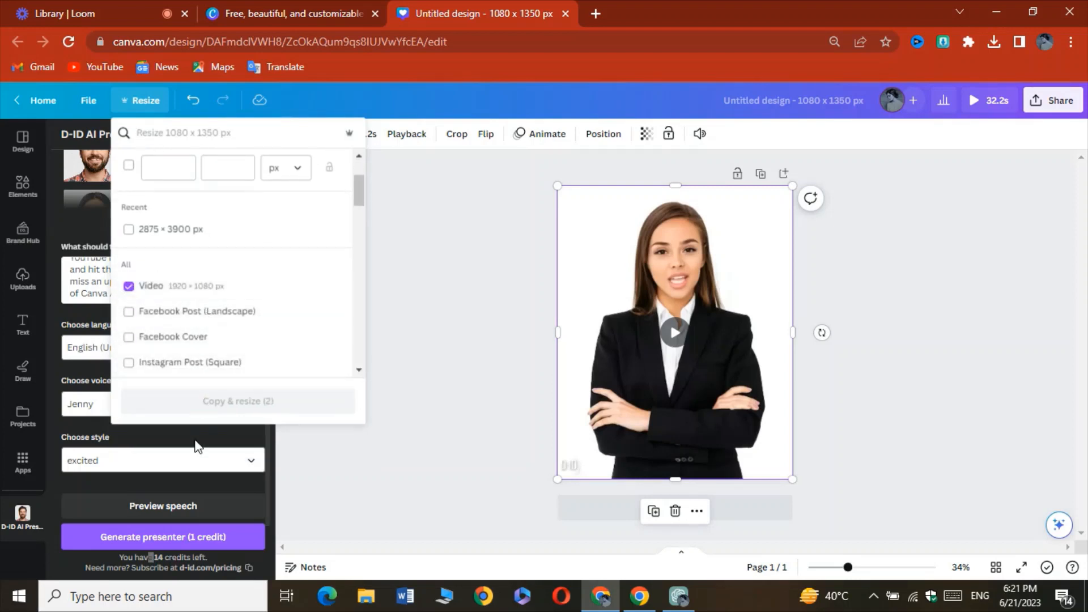
Set the custom resize dimensions to 1919 px wide and 1080 px high
{"action": "scroll", "coordinate": [241, 255], "scroll_direction": "up", "scroll_amount": 2}
{"action": "left_click", "coordinate": [241, 211]}
{"action": "type", "text": "080"}
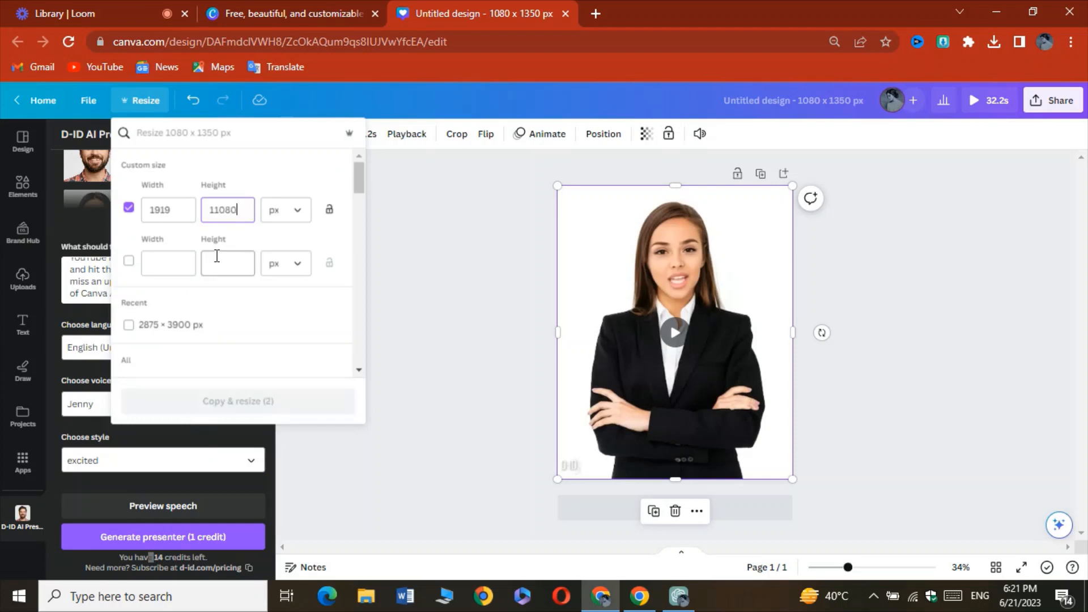
{"action": "key", "text": "BackSpace"}
{"action": "key", "text": "BackSpace"}
{"action": "key", "text": "BackSpace"}
{"action": "type", "text": "08"}
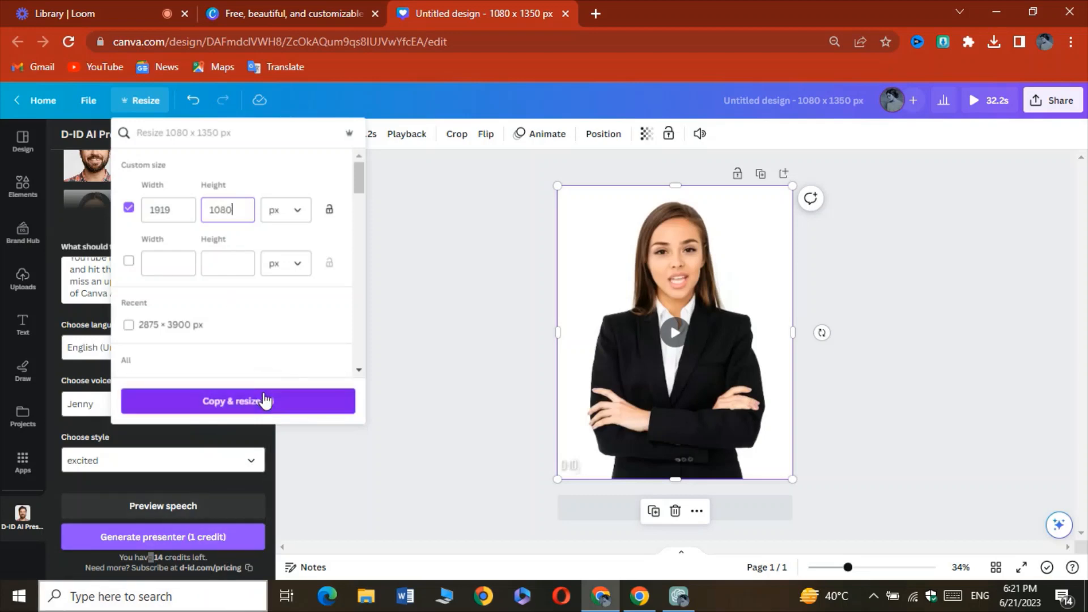
Create a resized copy of the design at the custom dimensions and continue editing past the pop-up permission notice
{"action": "left_click", "coordinate": [265, 401]}
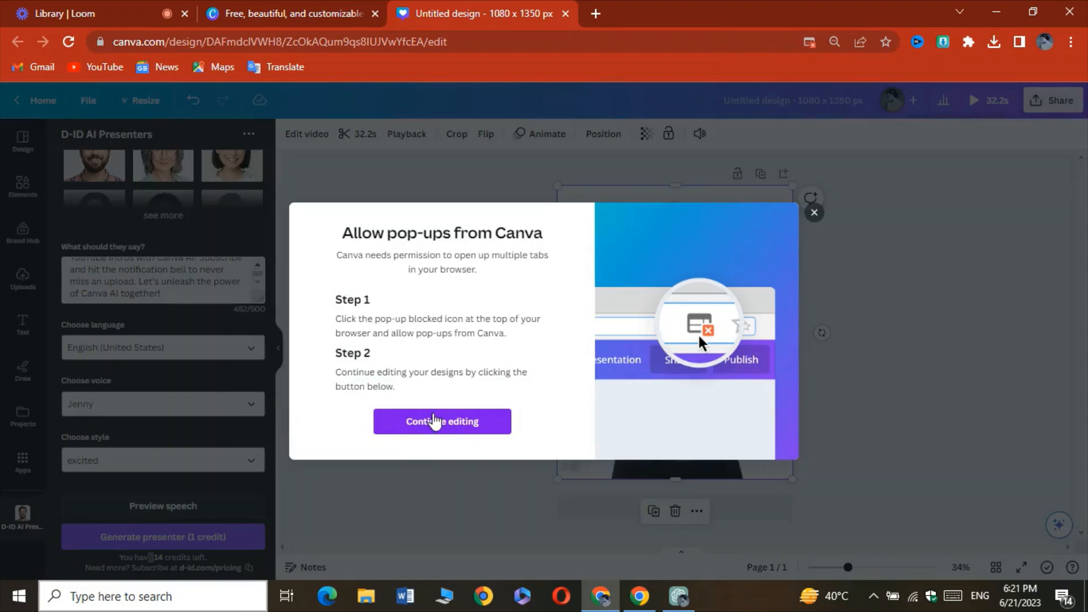
{"action": "left_click", "coordinate": [436, 422]}
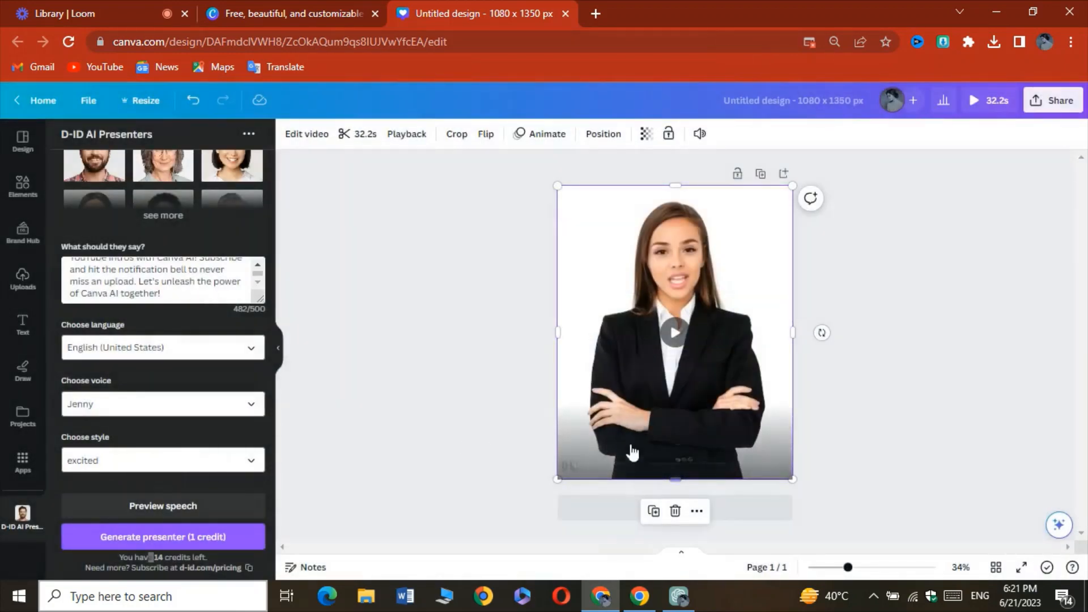
Play the generated presenter video on the page to check her speech and lip movement
{"action": "left_click", "coordinate": [677, 340]}
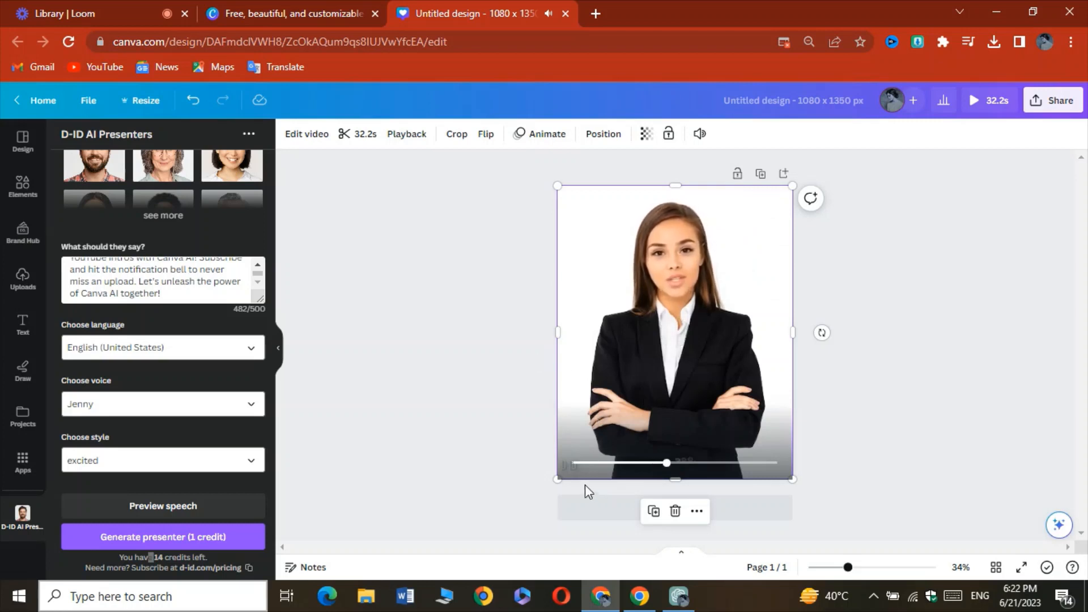
{"action": "left_click", "coordinate": [574, 470]}
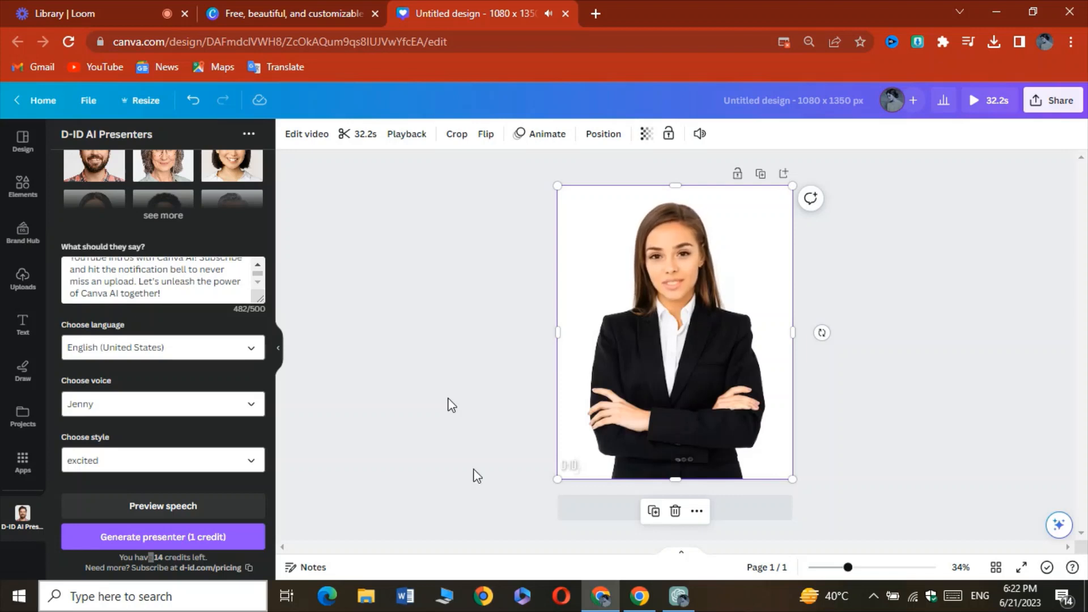
Examine the languages offered for the presenter's speech through the end of the list, leave the choice unmade, and return to the presenter choices
{"action": "left_click", "coordinate": [188, 347]}
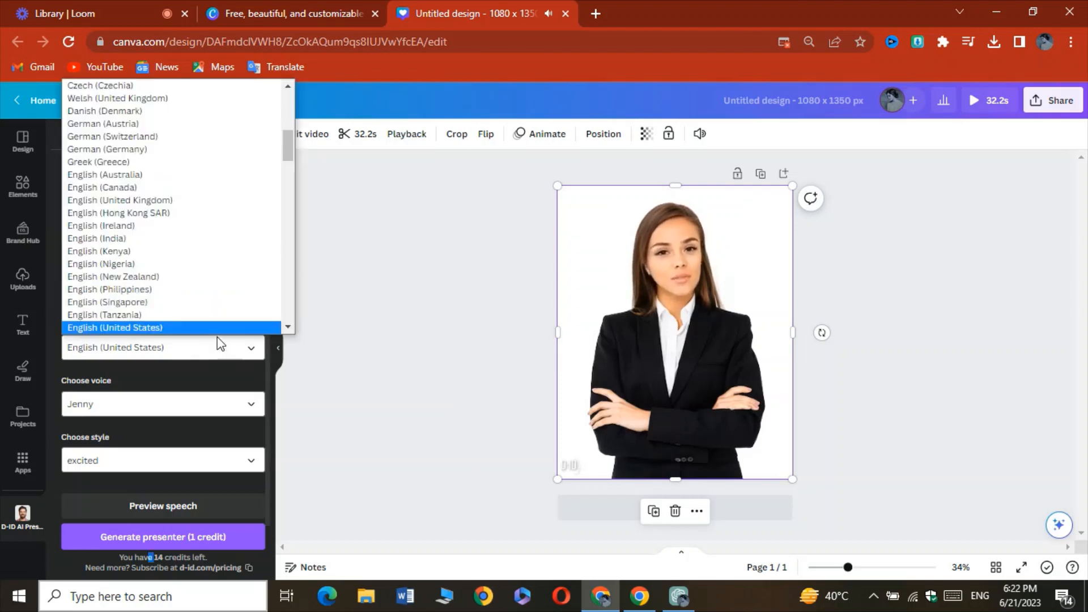
{"action": "scroll", "coordinate": [159, 221], "scroll_direction": "up", "scroll_amount": 7}
{"action": "scroll", "coordinate": [153, 225], "scroll_direction": "down", "scroll_amount": 20}
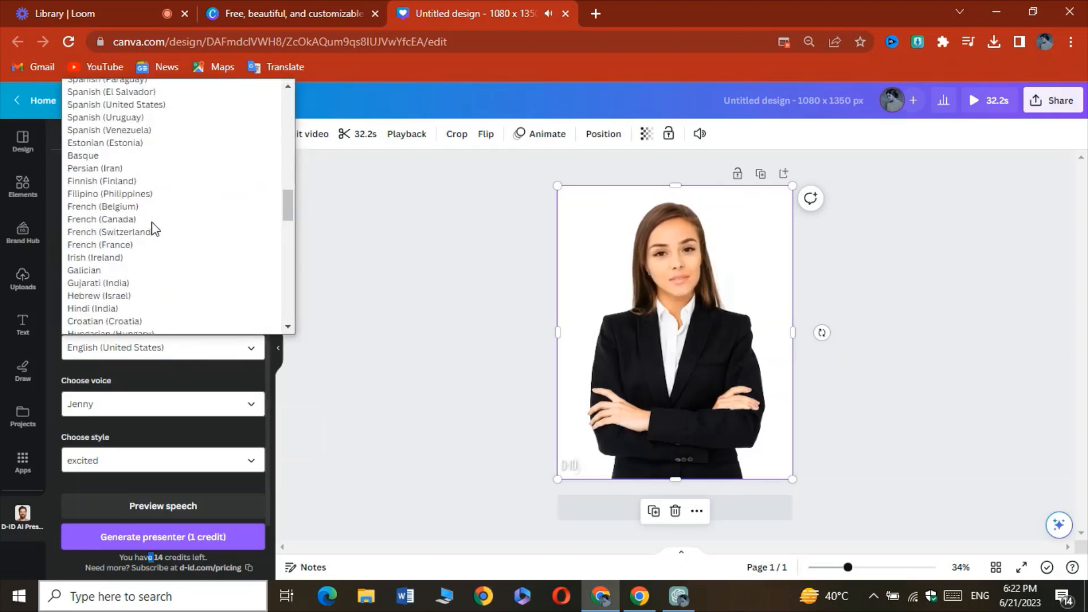
{"action": "scroll", "coordinate": [152, 226], "scroll_direction": "down", "scroll_amount": 2}
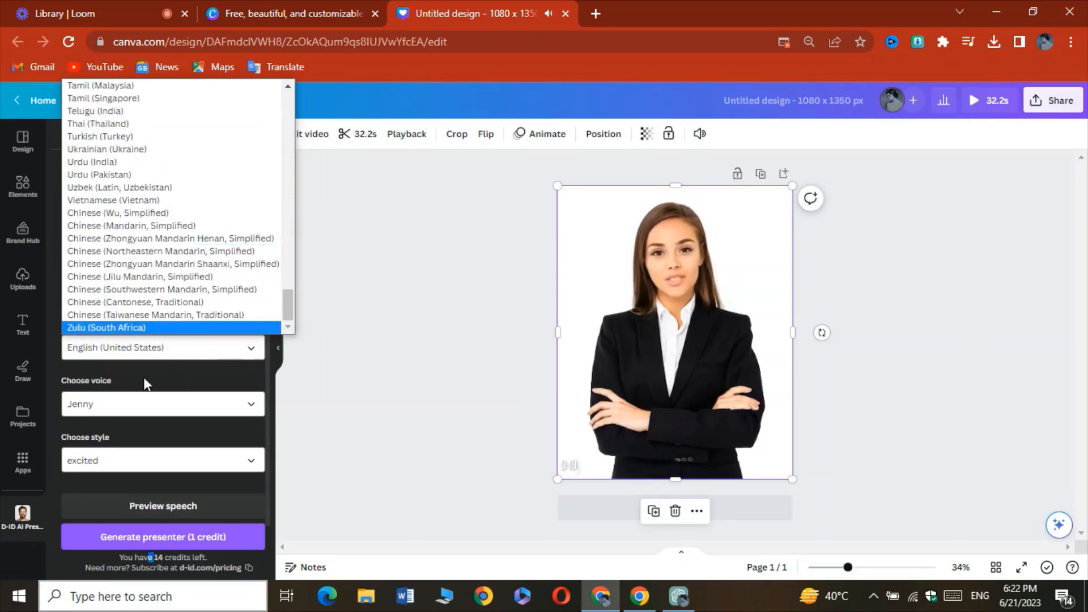
{"action": "left_click", "coordinate": [311, 322]}
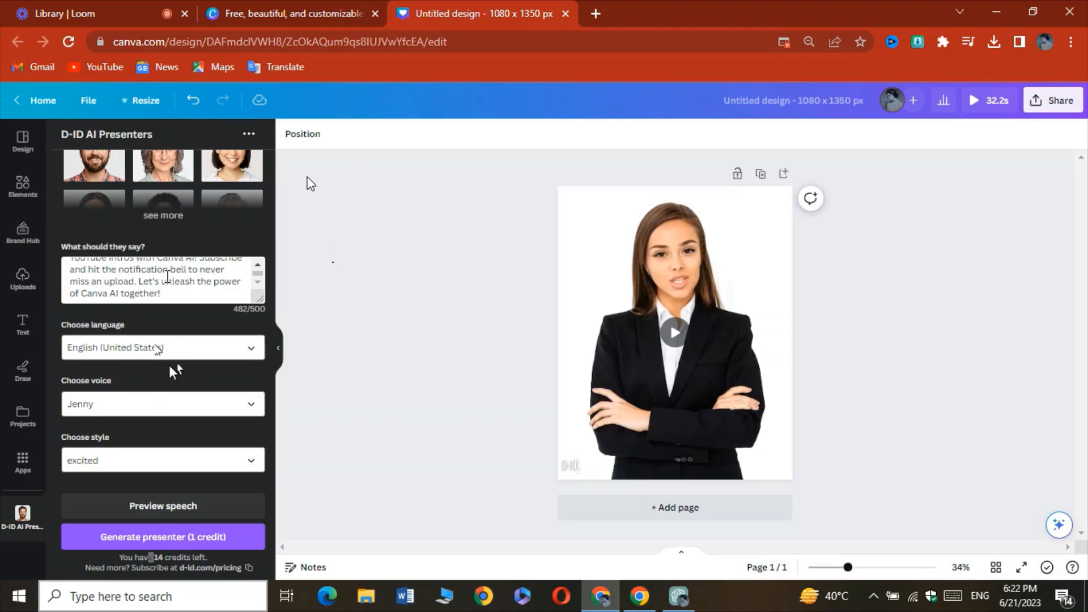
{"action": "scroll", "coordinate": [273, 238], "scroll_direction": "up", "scroll_amount": 3}
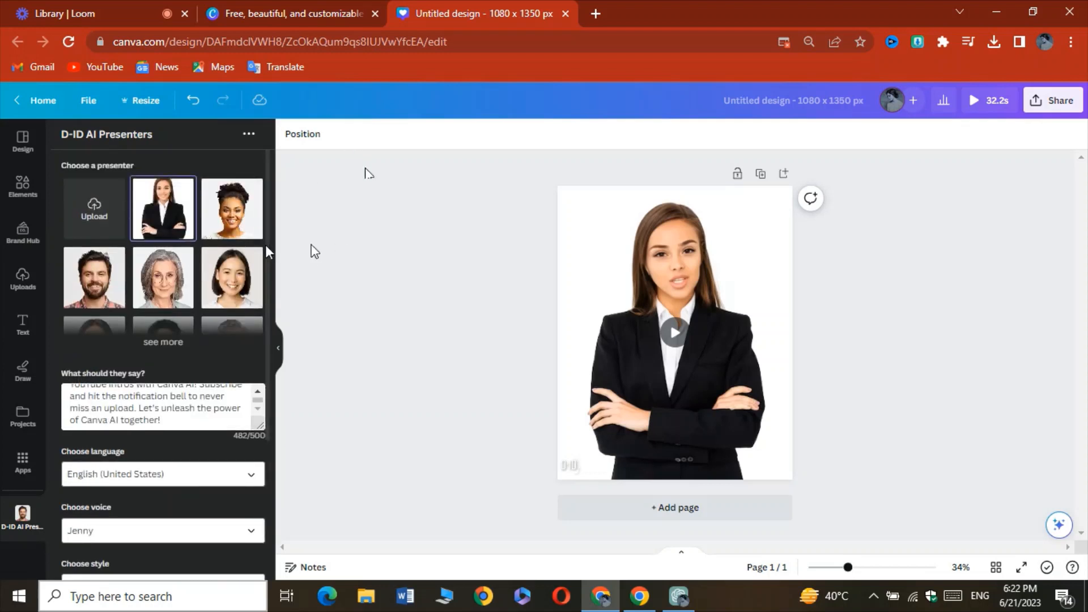